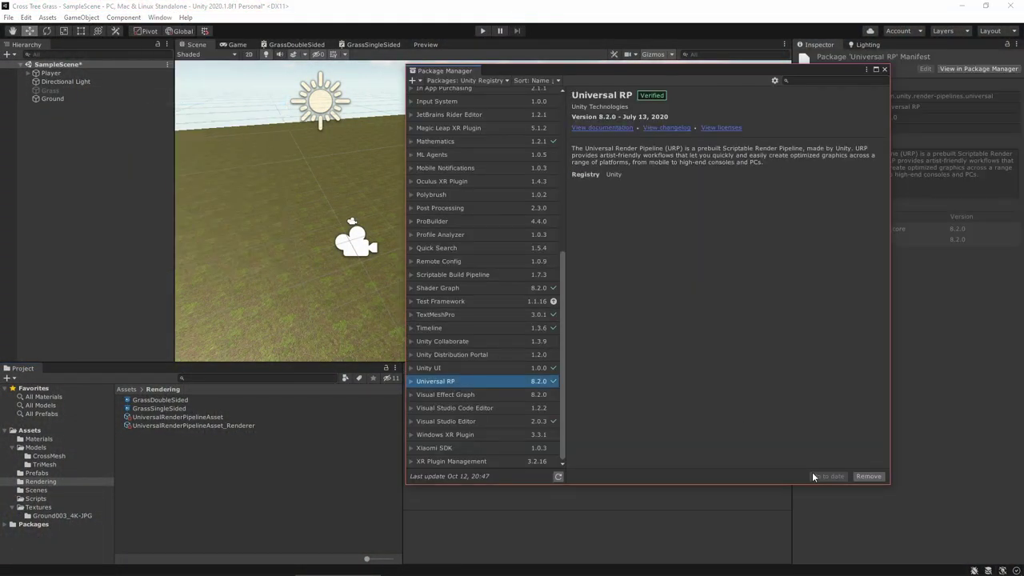
Close the Package Manager and open the options for creating a rendering asset in the Rendering folder
left_click(884, 70)
right_click(209, 472)
mouse_move(323, 197)
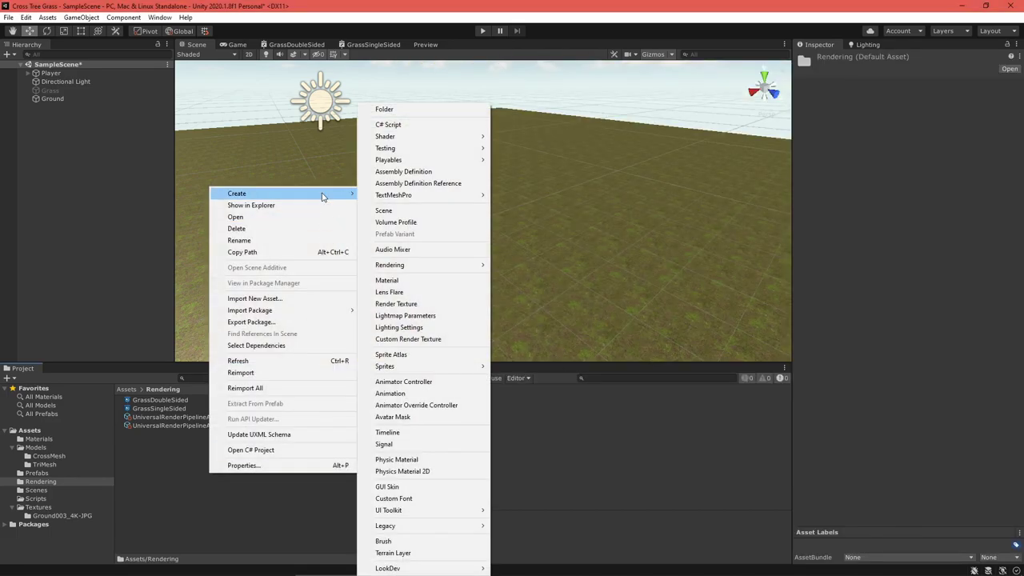
mouse_move(430, 265)
left_click(656, 267)
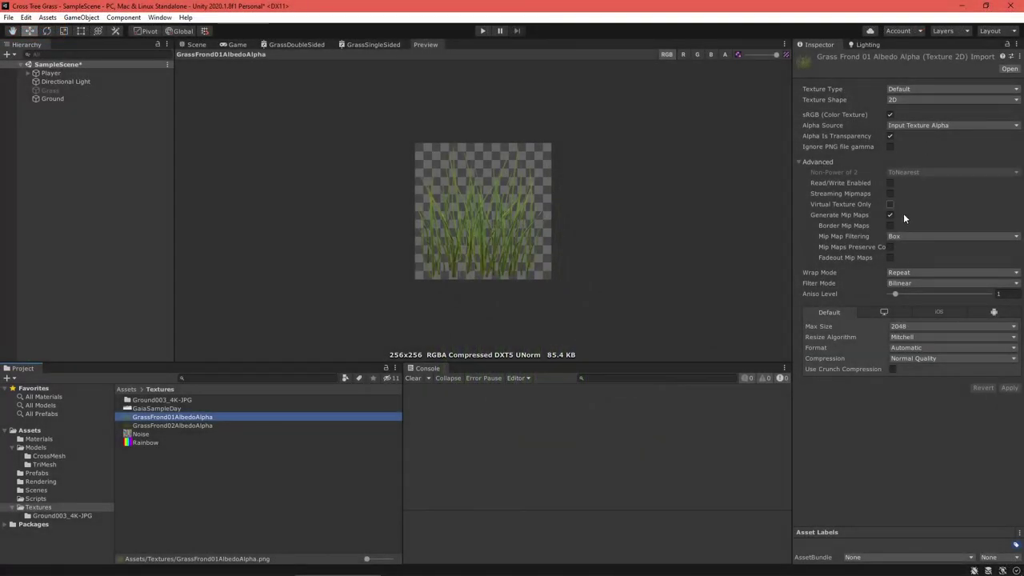
Switch to Blender and add a second vertical plane crossing the first at a right angle to form the grass mesh
left_click(904, 457)
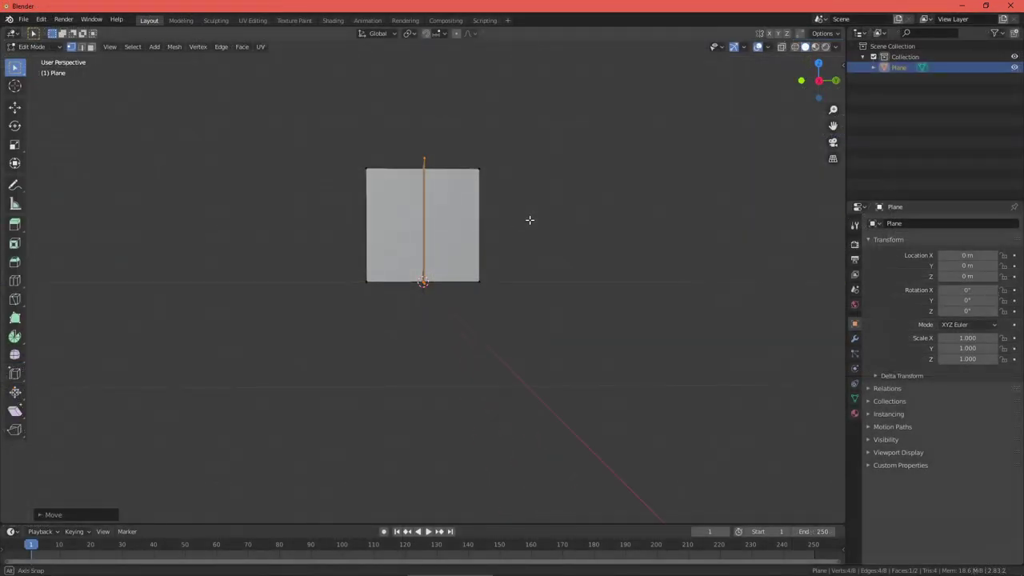
middle_click_drag(530, 219, 341, 263)
left_click(536, 259)
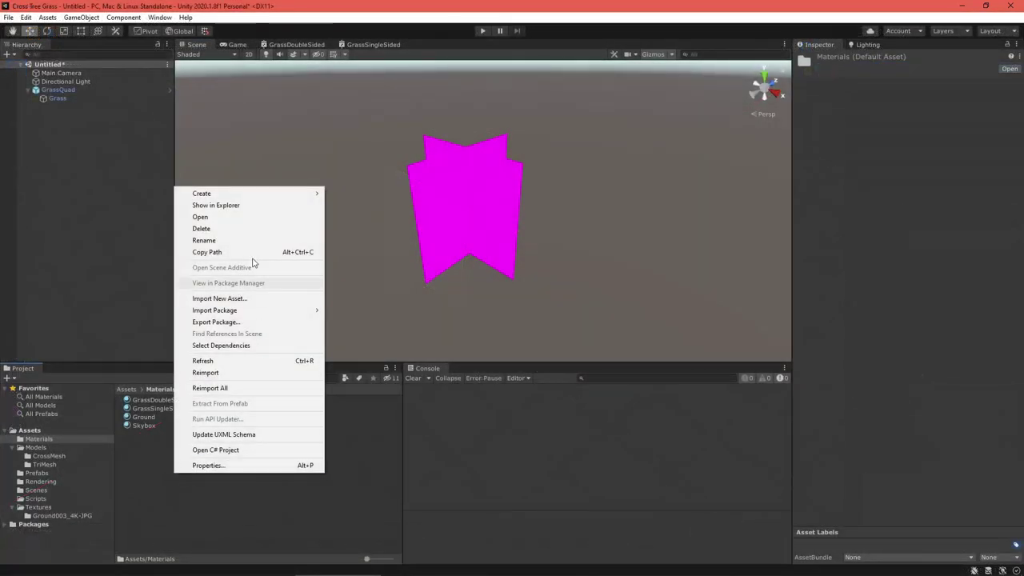
Switch to Unity and create a material named TestGrass in the Materials folder
mouse_move(255, 197)
left_click(381, 281)
type("TestGrass")
key("Return")
Set the TestGrass base map to the GrassFrond01AlbedoAlpha texture and apply the material to the Grass object
left_click(815, 166)
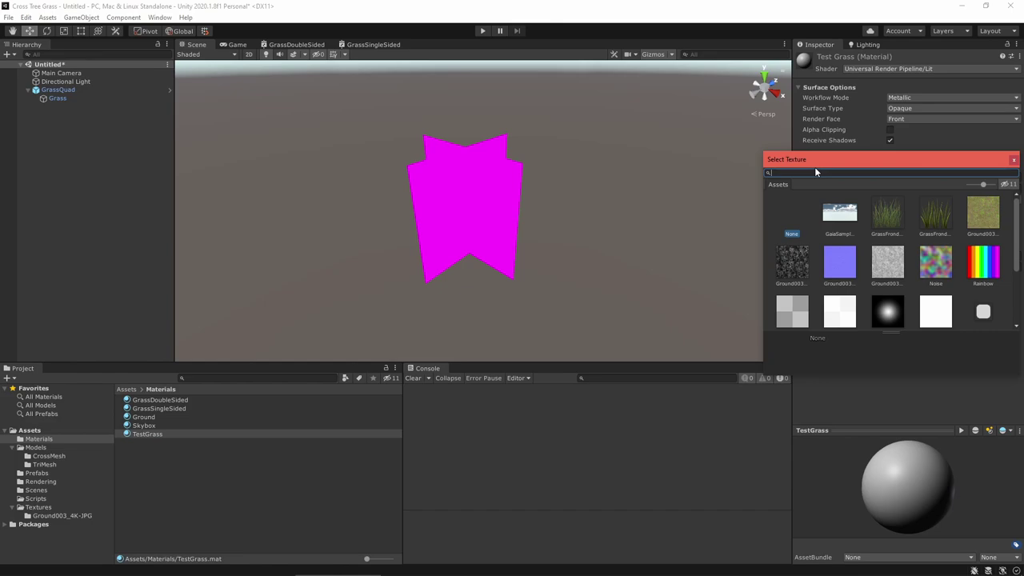
double_click(889, 220)
left_click_drag(70, 99, 68, 102)
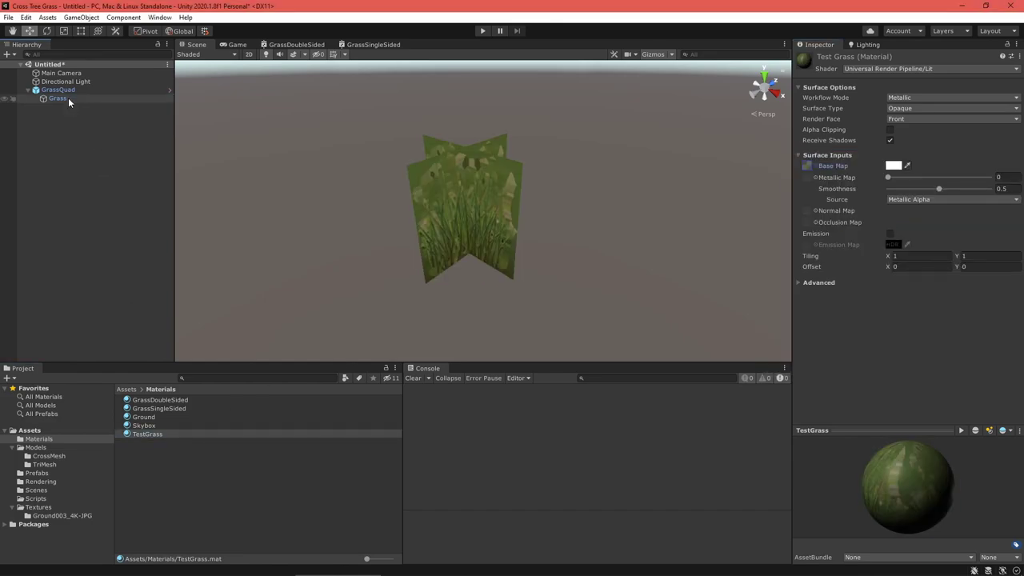
Set the TestGrass material's surface type to Transparent and make it render both faces
left_click(912, 108)
left_click(911, 128)
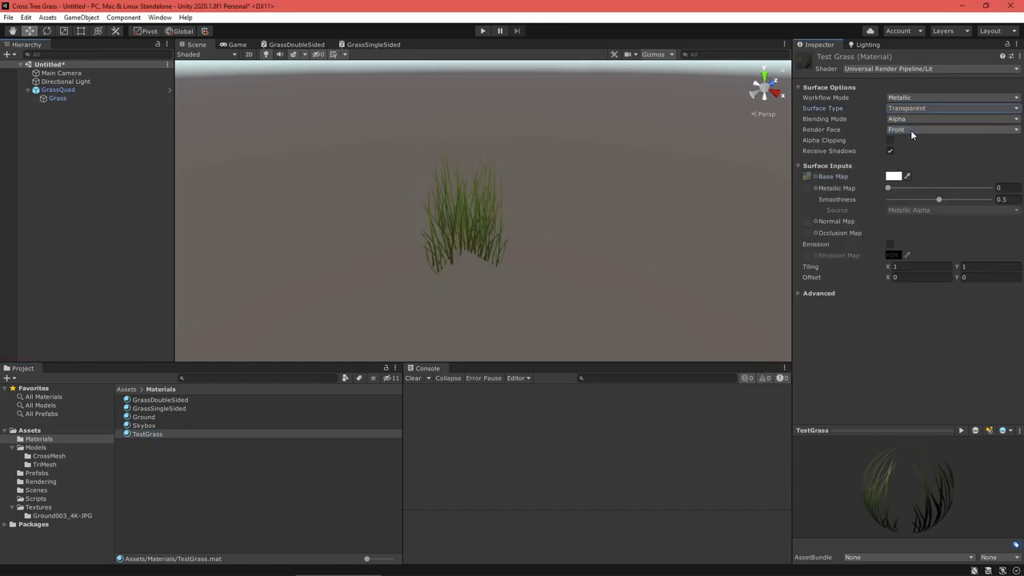
left_click(911, 129)
left_click(912, 165)
Create a PBR shader graph named GrassTutorial in the Rendering folder
left_click(41, 481)
right_click(167, 479)
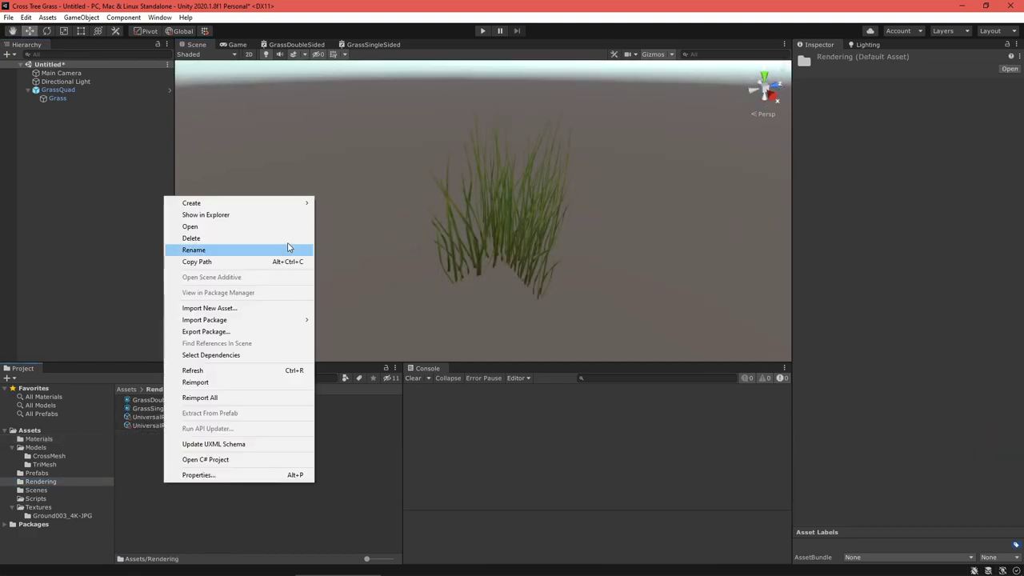
mouse_move(275, 207)
mouse_move(360, 136)
left_click(493, 225)
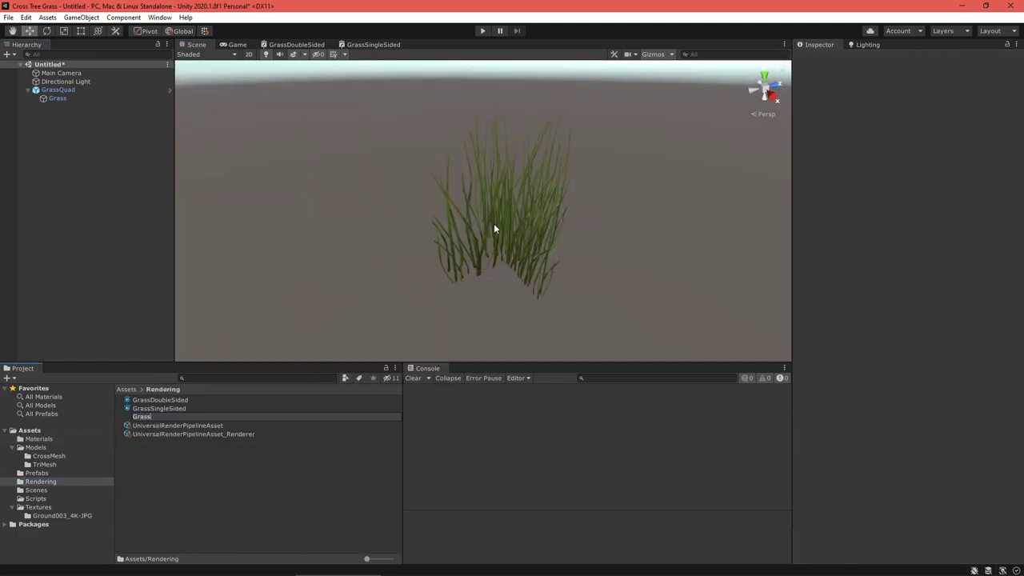
type("GrassTutorial")
key("Return")
Open the GrassTutorial graph and set the PBR Master node's surface to Transparent with Two Sided enabled
double_click(152, 417)
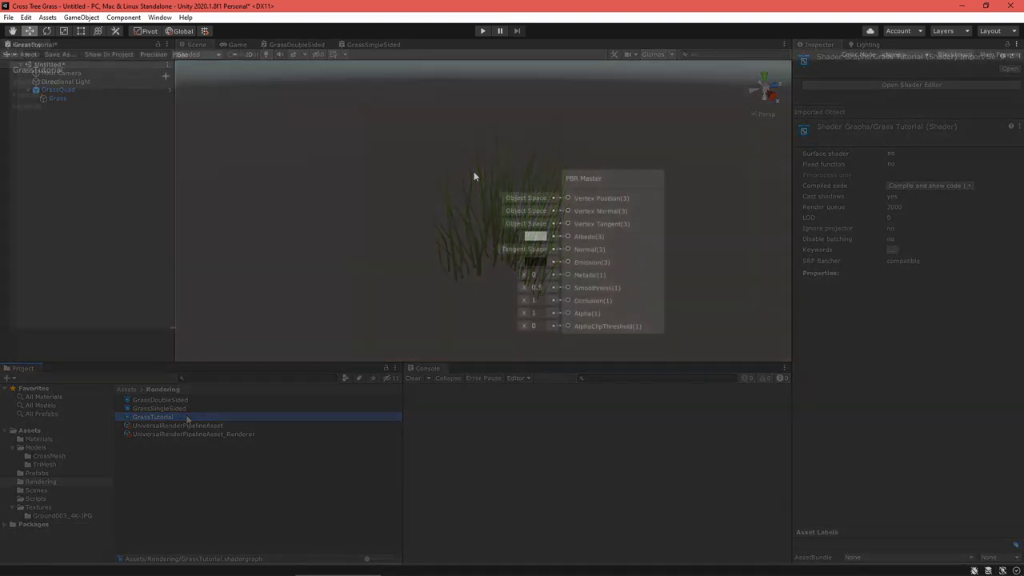
left_click(647, 178)
left_click(772, 222)
left_click(764, 247)
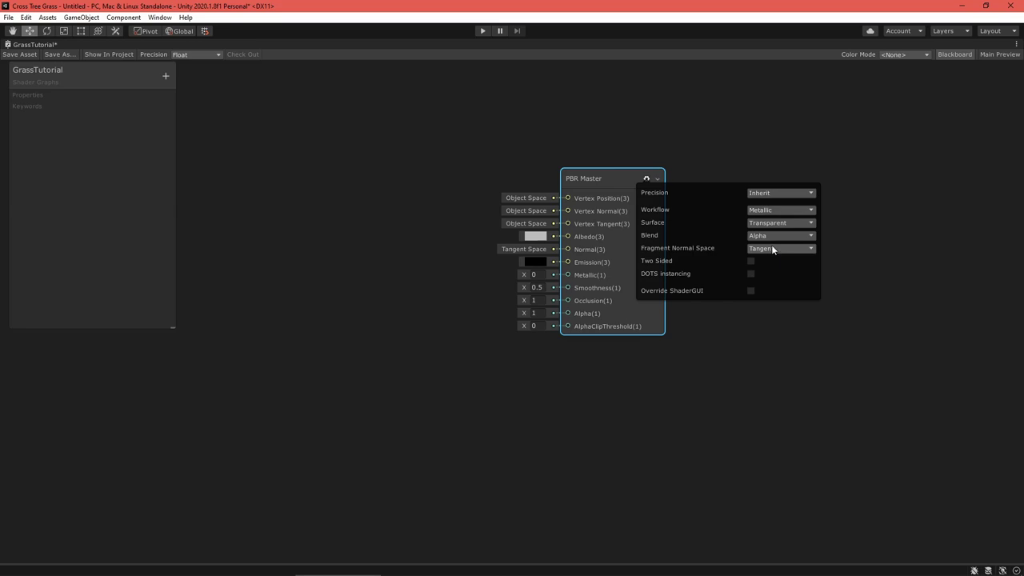
left_click(772, 249)
left_click(781, 249)
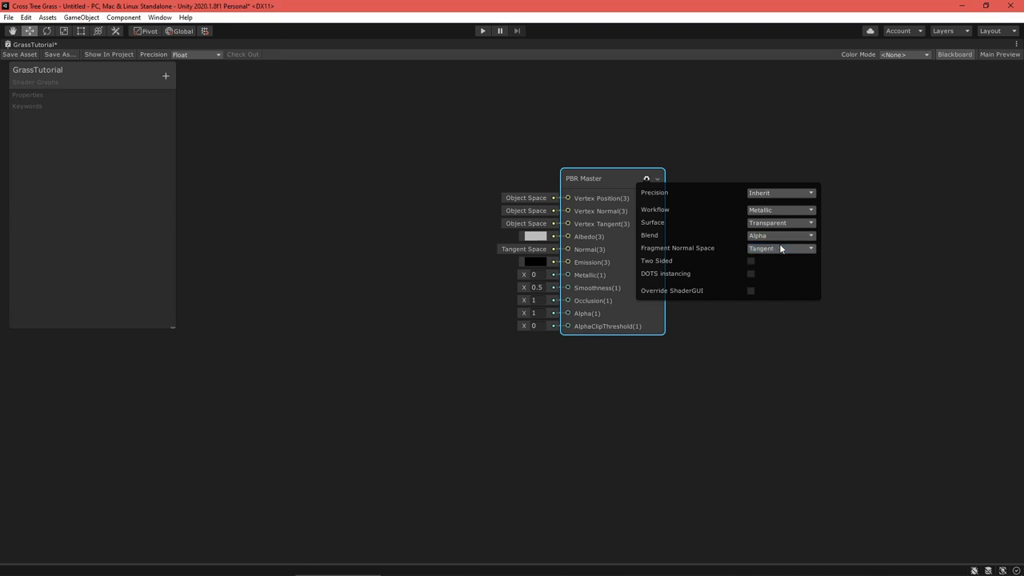
left_click(652, 179)
Add a Texture2D property named MainTexture to the GrassTutorial graph
left_click(165, 76)
left_click(203, 143)
type("MainTexture")
key("Return")
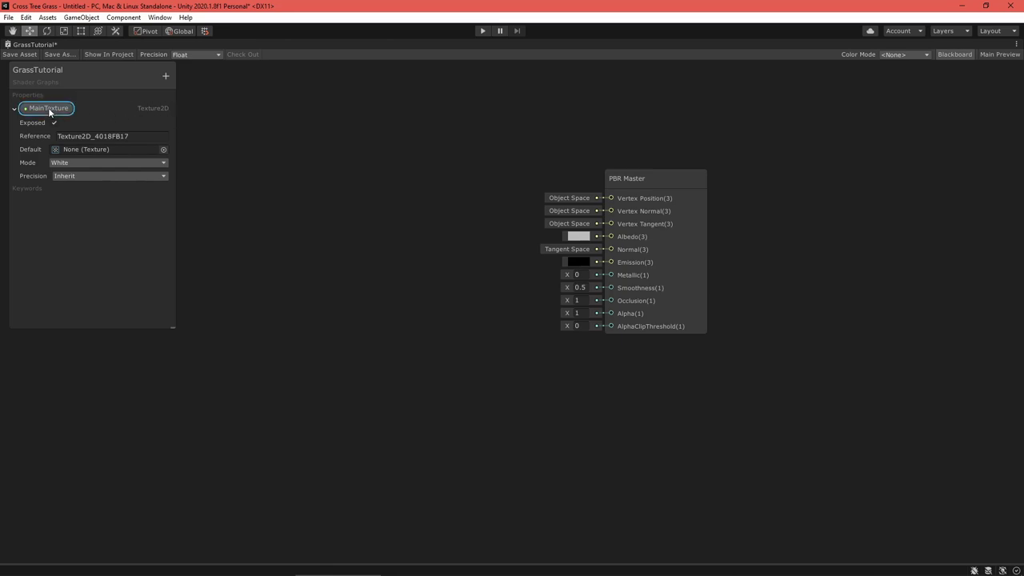
Place the MainTexture property in the graph and connect it to the texture input of a new Sample Texture 2D node
left_click_drag(50, 108, 280, 217)
key("space")
type("sampl")
double_click(491, 310)
left_click_drag(305, 216, 361, 242)
left_click_drag(462, 243, 368, 198)
Connect the Sample Texture 2D node's RGBA output to Albedo and its A output to Alpha on the PBR Master
left_click_drag(444, 218, 657, 245)
left_click_drag(444, 270, 657, 321)
left_click_drag(658, 187, 640, 150)
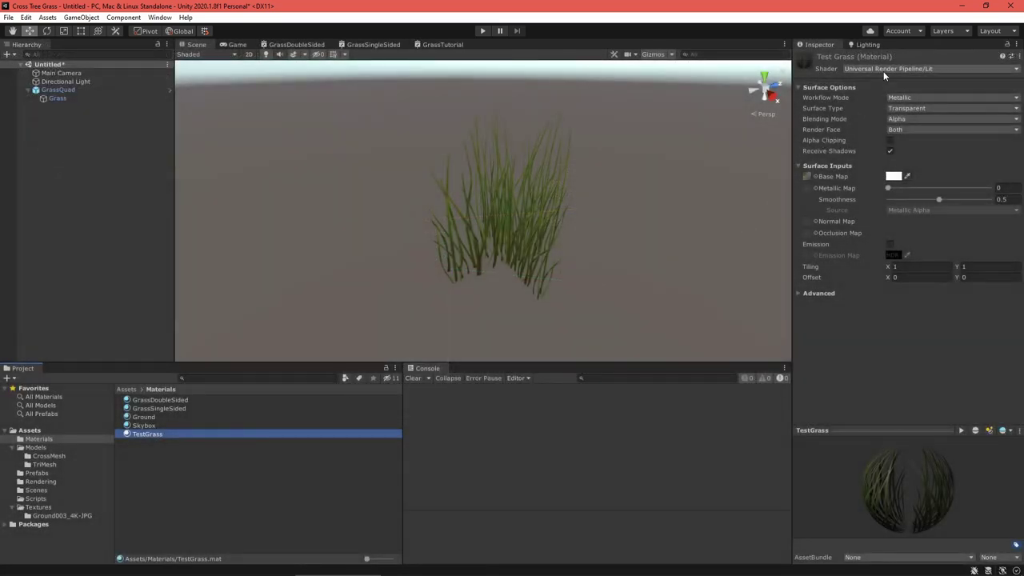
Assign the Shader Graphs/GrassTutorial shader to the TestGrass material and set its MainTexture to GrassFrond01AlbedoAlpha
left_click(886, 69)
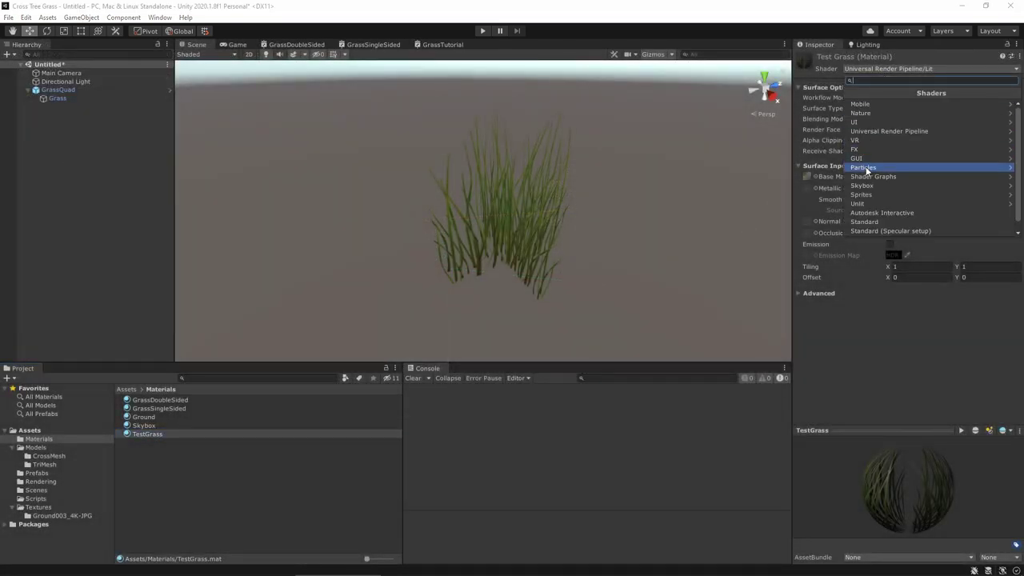
left_click(862, 171)
left_click(876, 140)
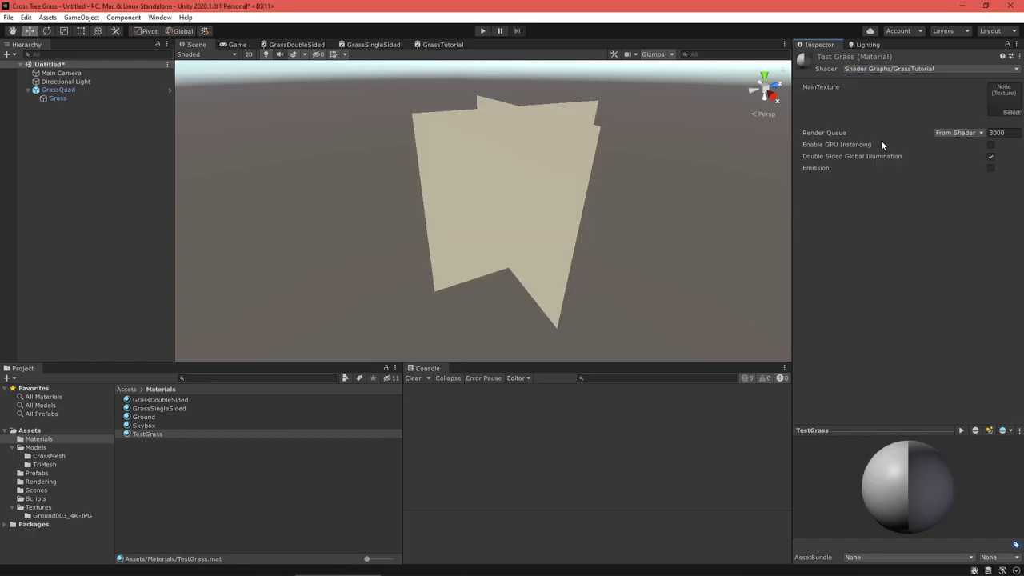
left_click(1010, 113)
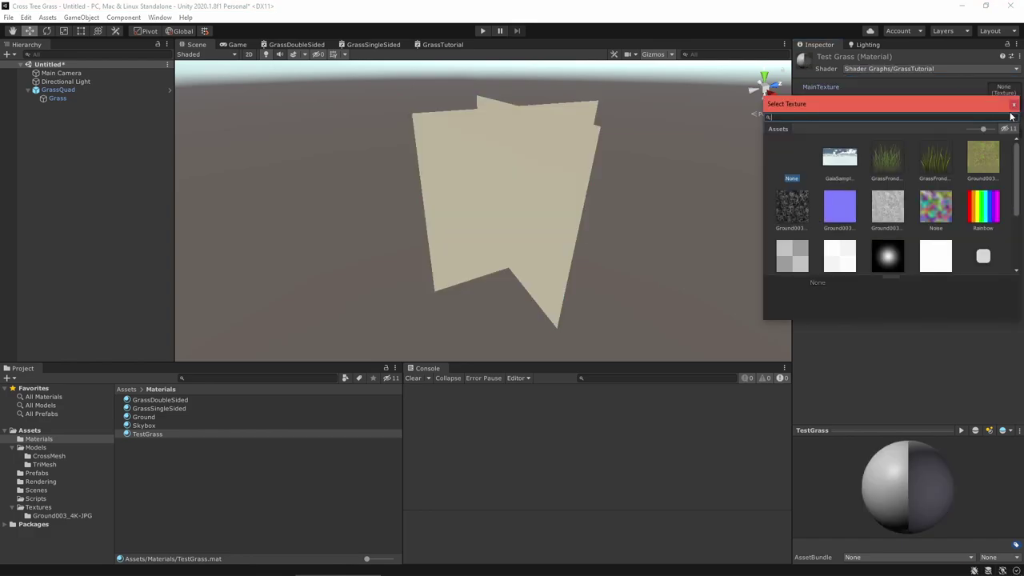
double_click(888, 160)
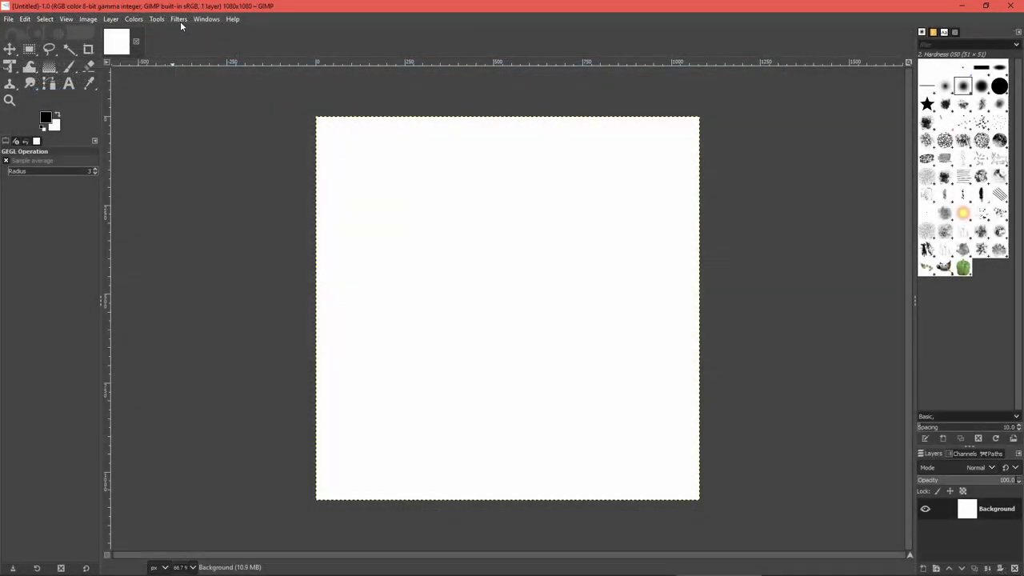
Switch to GIMP and render tileable Solid Noise with a new random seed on the Background layer
left_click(180, 20)
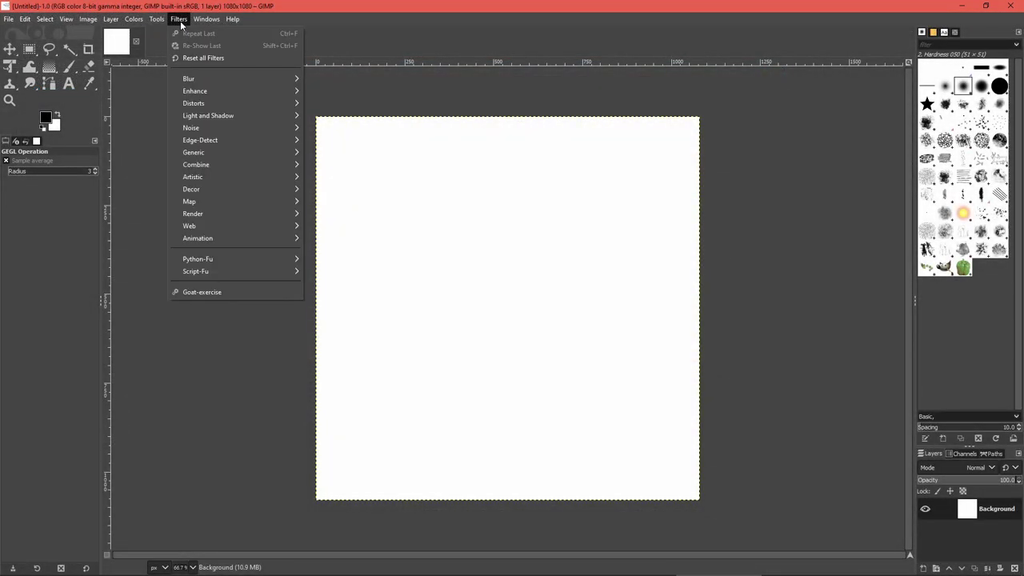
mouse_move(227, 210)
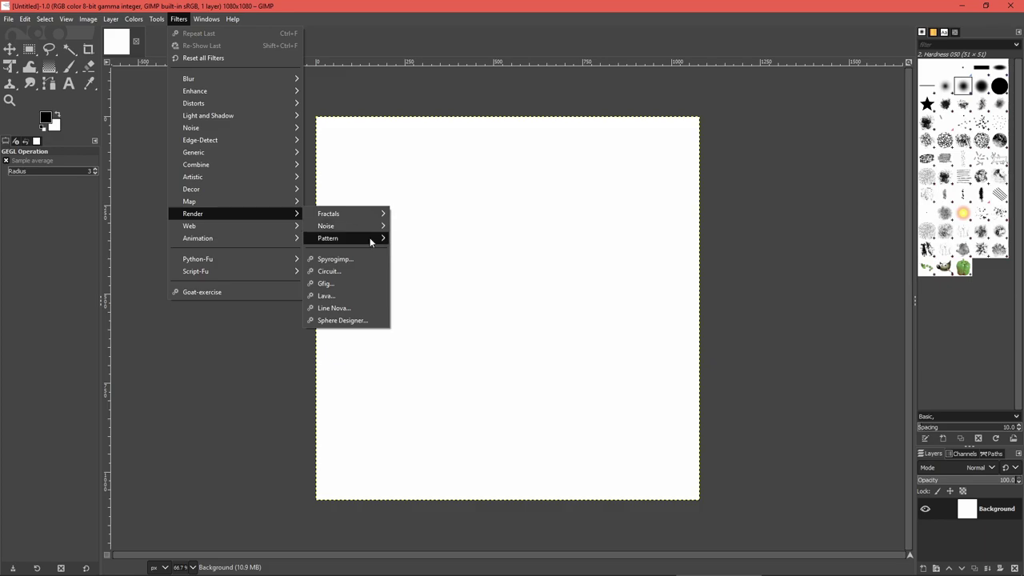
mouse_move(371, 231)
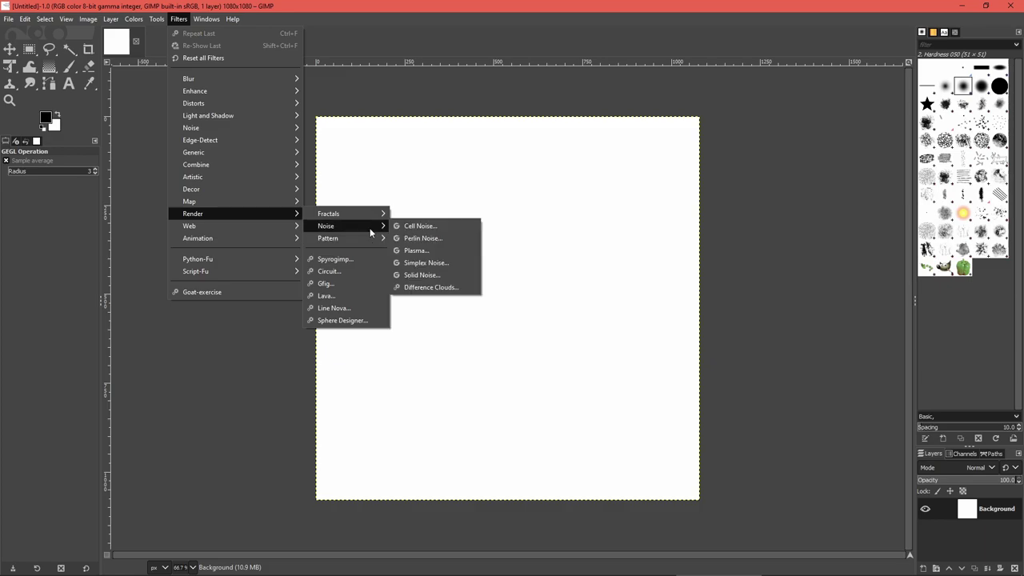
left_click(432, 275)
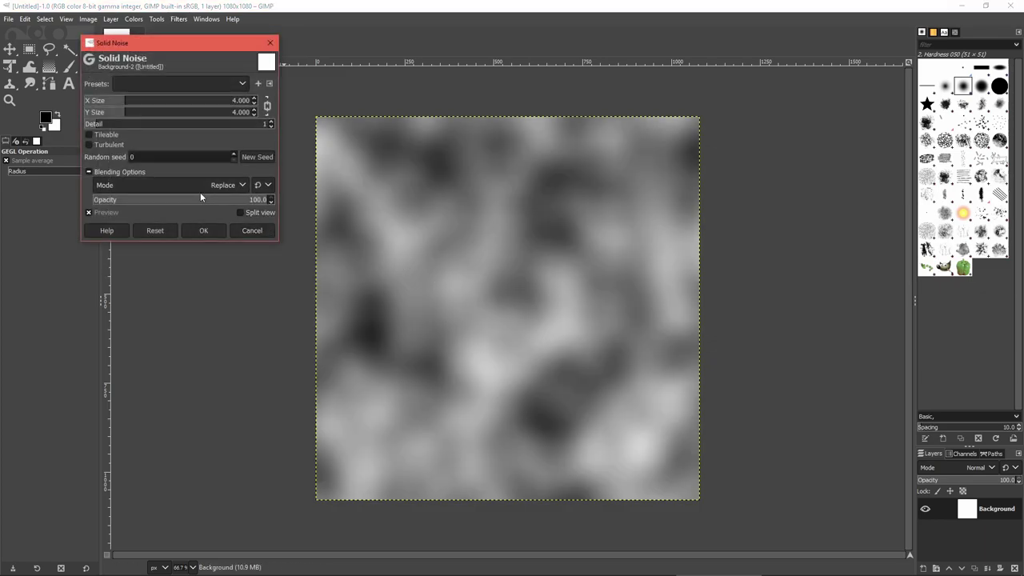
left_click(89, 135)
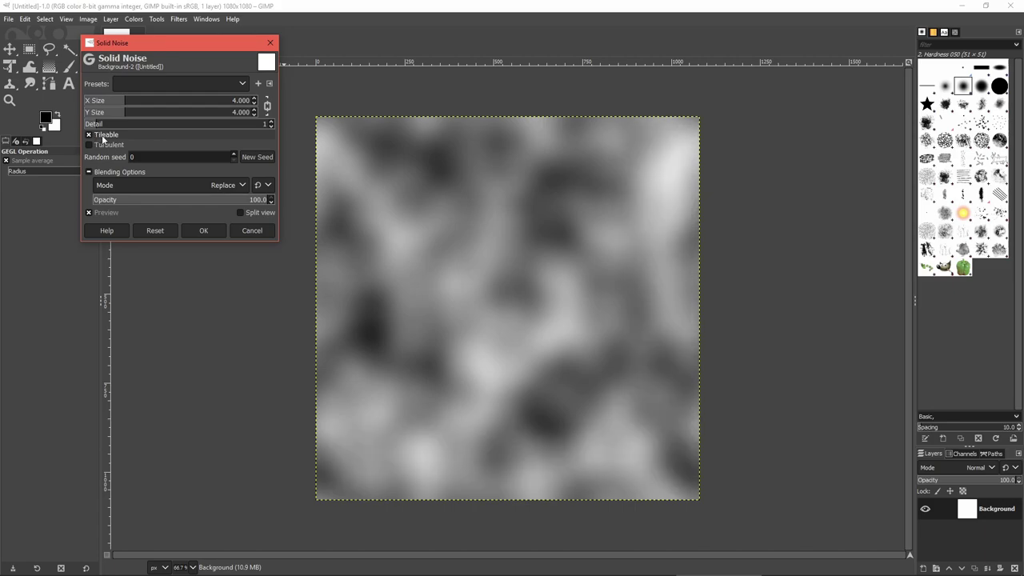
left_click(270, 160)
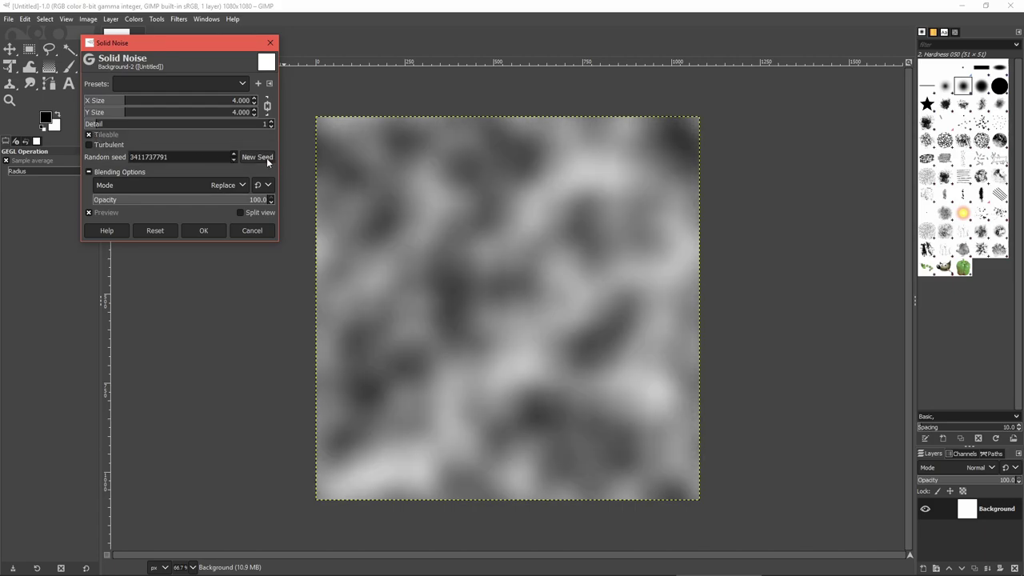
left_click(204, 231)
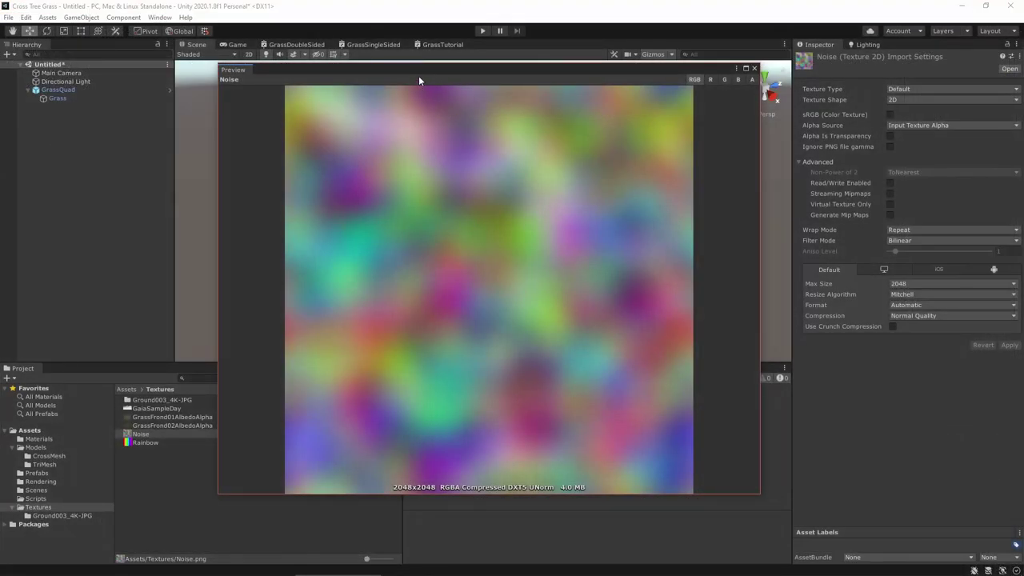
Switch to Unity, reposition and resize the Noise texture preview, and examine its sRGB (Color Texture) import setting
mouse_move(418, 80)
left_mouse_down()
mouse_move(391, 66)
mouse_move(379, 73)
mouse_move(415, 90)
left_mouse_up()
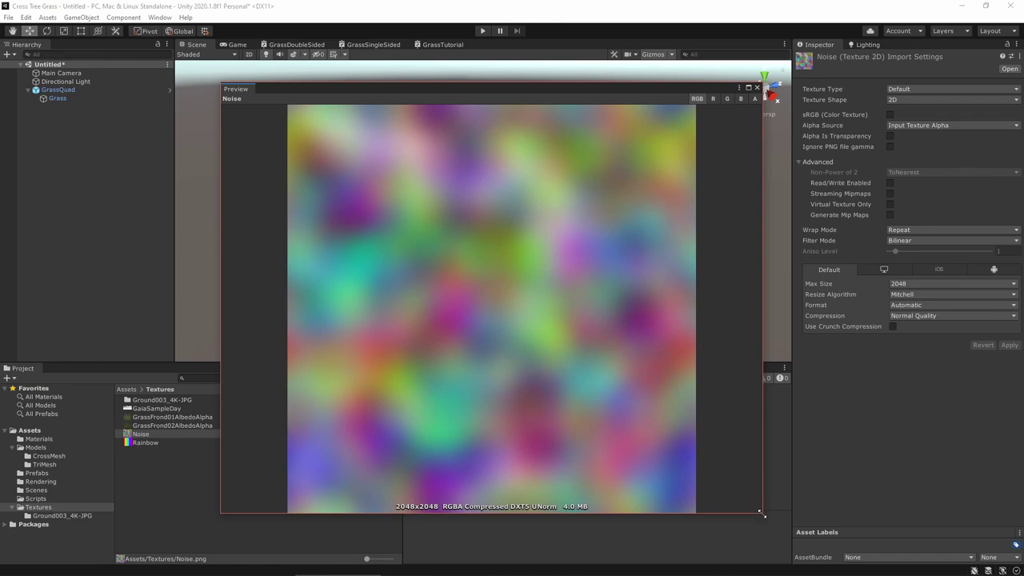
mouse_move(762, 512)
left_mouse_down()
mouse_move(778, 524)
mouse_move(738, 504)
mouse_move(765, 504)
left_mouse_up()
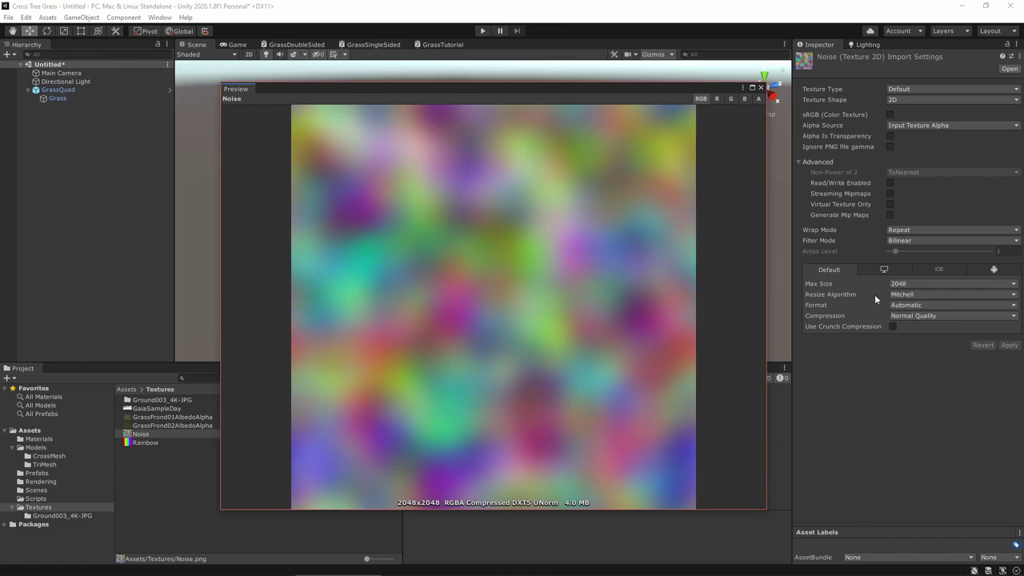
left_click(889, 115)
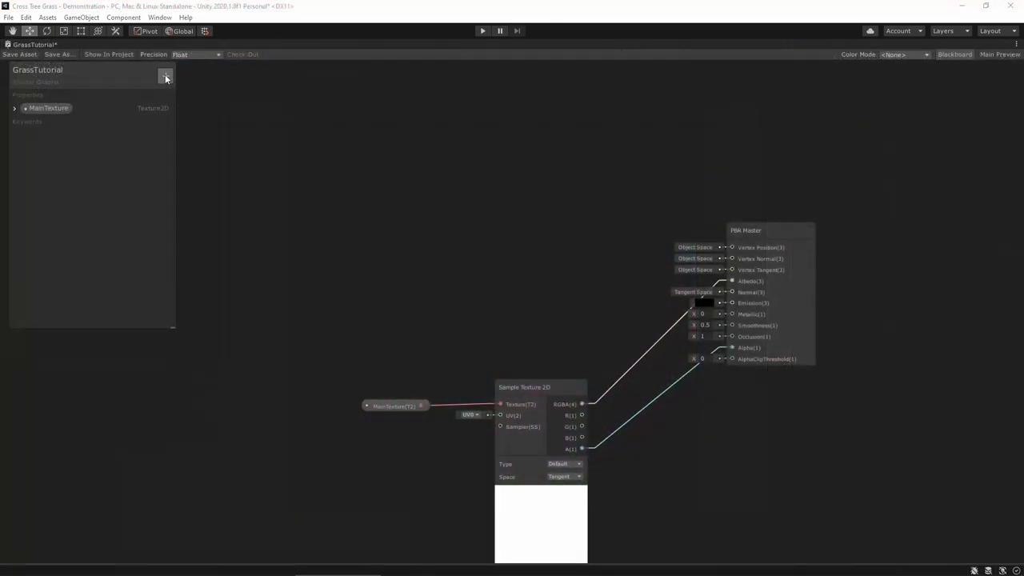
Add a Texture2D property named WindNoiseTexture to the GrassTutorial graph
left_click(166, 76)
left_click(200, 141)
type("WindNoiseTexture")
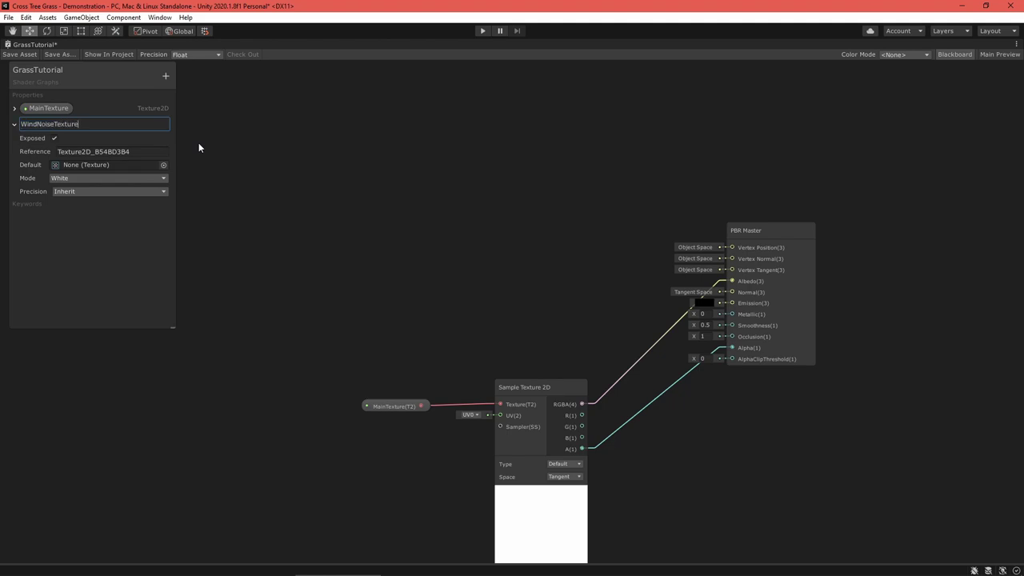
key("Return")
Add a Sample Texture 2D LOD node and connect the WindNoiseTexture property to its texture input
right_click(439, 183)
left_click(439, 182)
type("sample t")
key("Down")
key("Down")
key("Return")
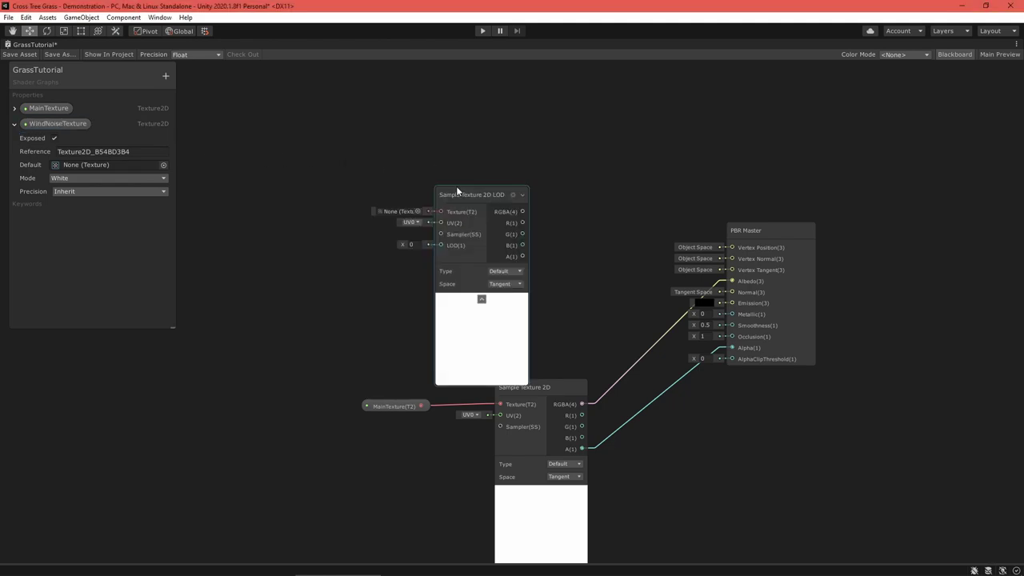
left_click_drag(58, 124, 302, 130)
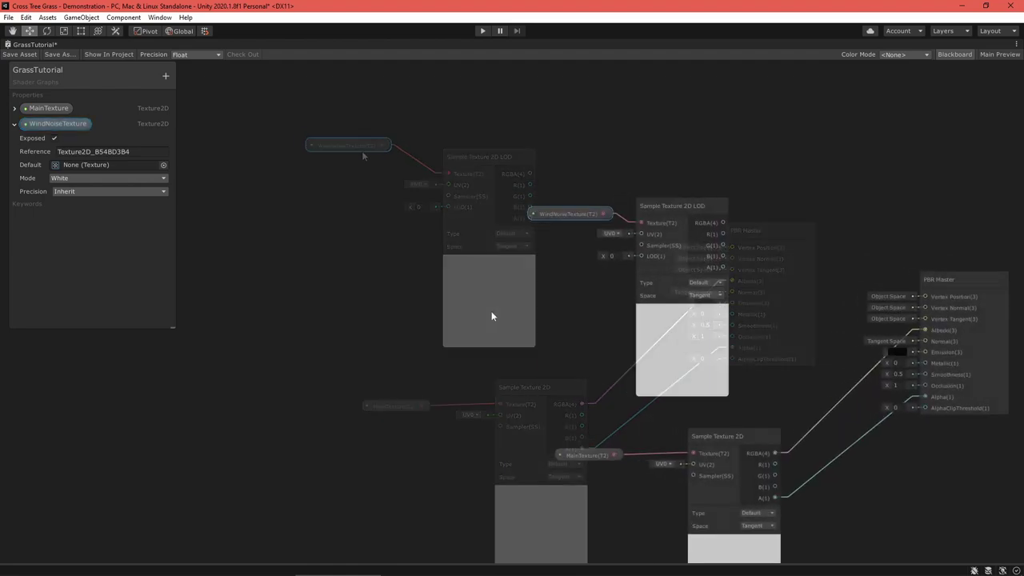
Add a Time node to the graph, placed before the wind noise sampling nodes
right_click(394, 238)
left_click(404, 240)
type("time")
key("Return")
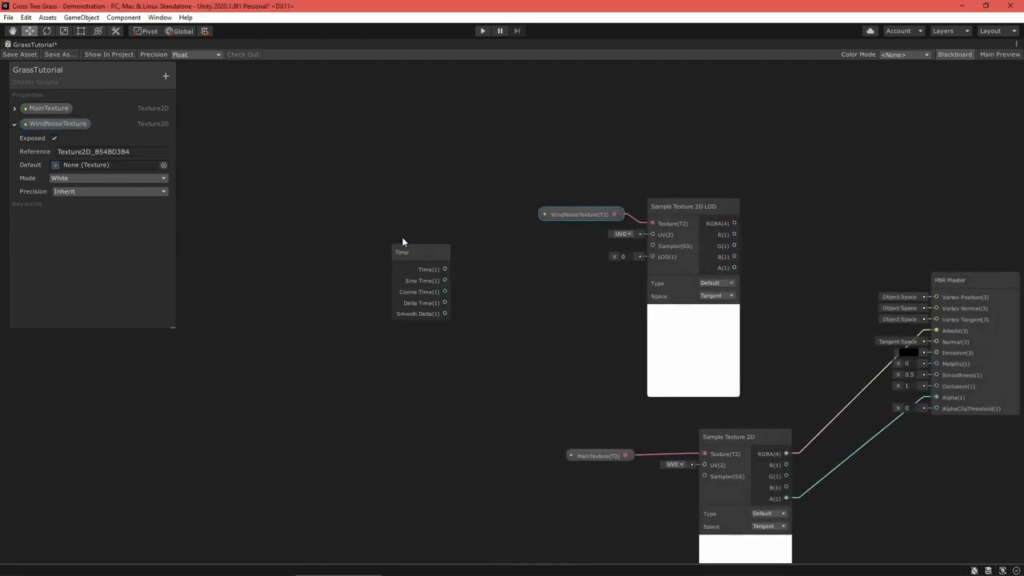
left_click_drag(402, 242, 393, 188)
Add a Vector2 property named WindPeriod, place it in the graph, and multiply it with the Time output using a Multiply node
left_click(166, 76)
left_click(186, 99)
type("WindPeriod")
key("Return")
left_click_drag(47, 206, 358, 275)
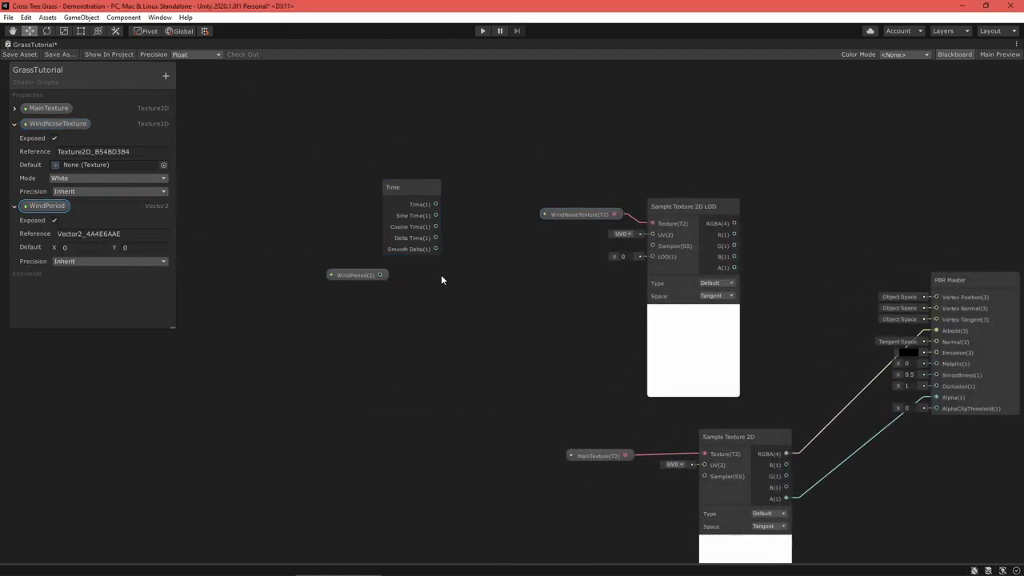
key("space")
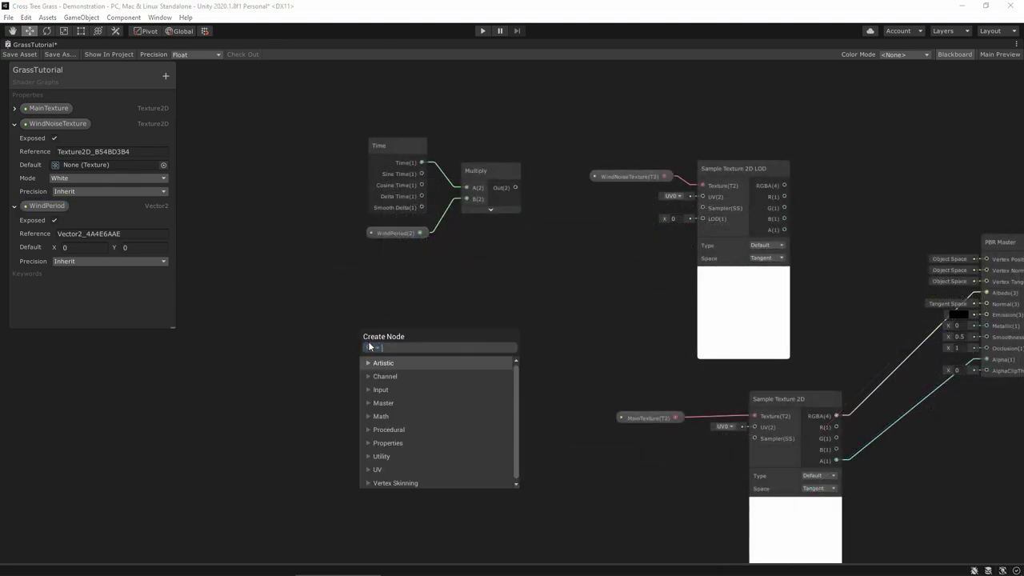
Add a Position node in World space below the time nodes and feed its output into a new Split node
type("position")
key("Return")
left_click_drag(383, 357, 264, 312)
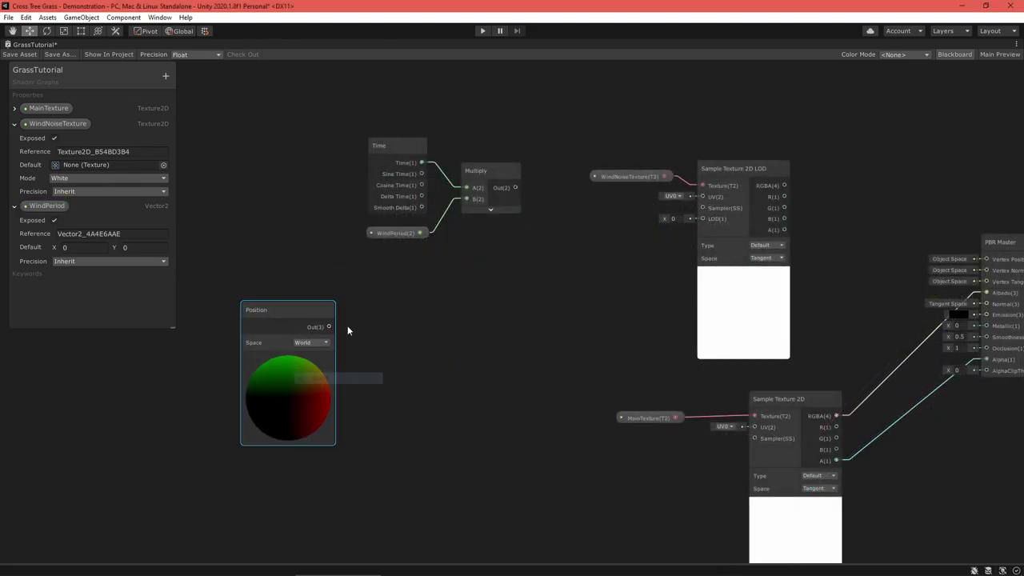
key("space")
type("spl")
key("Return")
left_click_drag(328, 327, 352, 328)
Add a Vector 2 node and connect the Split node's R output to X and its B output to Y
right_click(424, 257)
left_click(448, 262)
type("vector 2")
key("Return")
left_click_drag(412, 449, 437, 308)
Add a second Multiply node beside the Vector 2 node
right_click(504, 318)
left_click(510, 324)
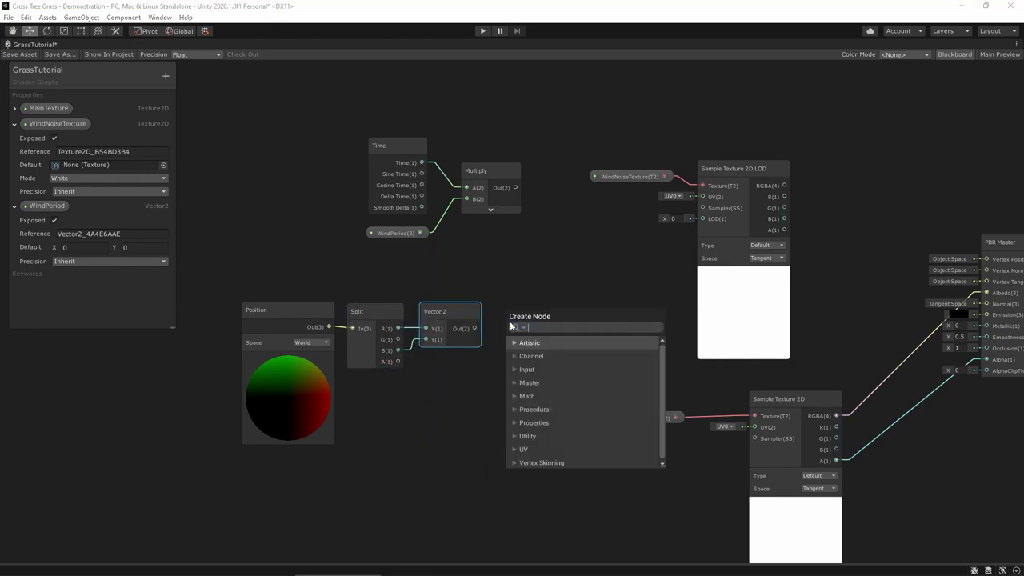
type("mul")
key("Return")
Add a Vector2 property named WindPositionScale and collapse the WindNoiseTexture and WindPeriod property details
left_click(165, 76)
left_click(192, 93)
left_click(13, 124)
left_click(14, 139)
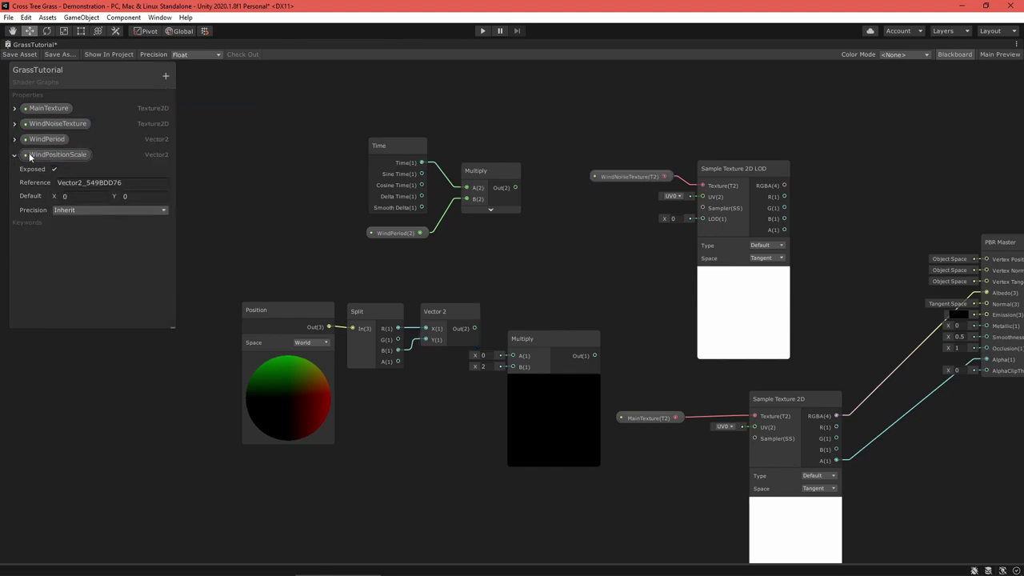
Place the WindPositionScale property in the graph, connect it and the Vector 2 output to the second Multiply, and collapse its preview
left_click(15, 154)
left_click_drag(44, 155, 407, 411)
left_click_drag(476, 415, 512, 368)
left_click_drag(474, 328, 509, 357)
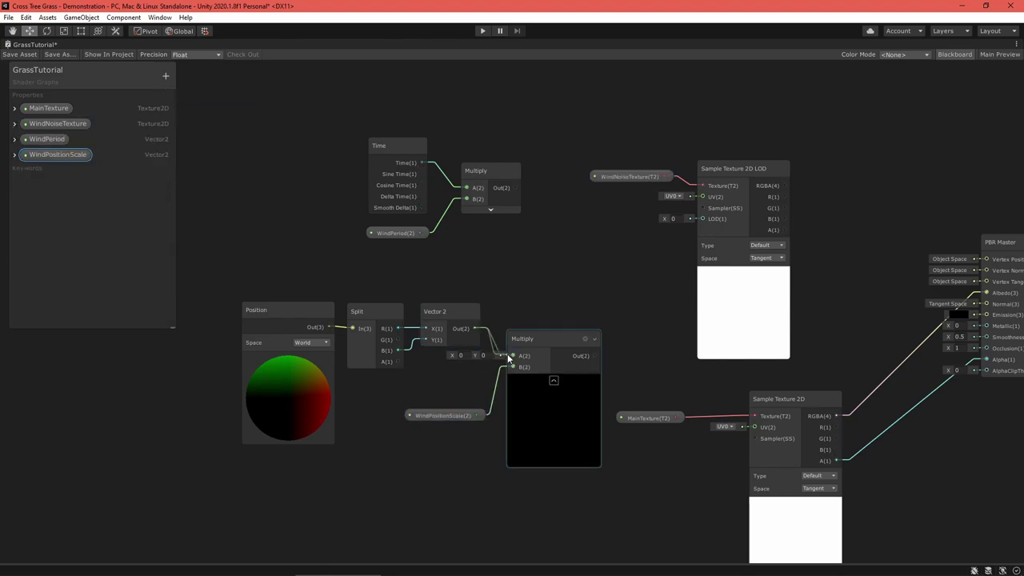
left_click(553, 380)
Add an Add node combining both Multiply outputs and connect its output to the UV input of Sample Texture 2D LOD
key("space")
type("add")
key("Return")
left_click(601, 304)
left_click_drag(591, 264, 702, 196)
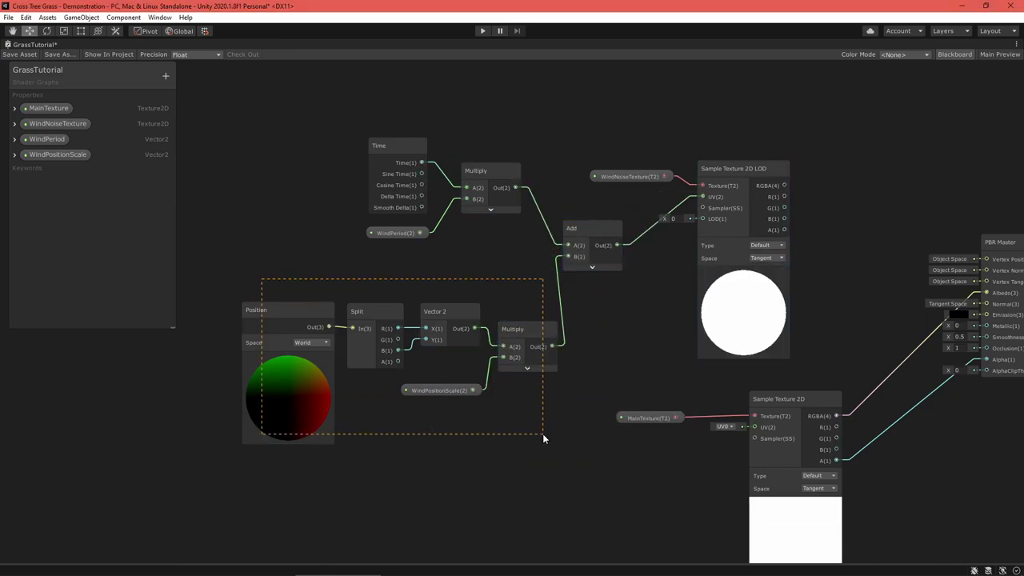
Move the position-scaling node group closer to the time nodes and reposition the Add node beside them
left_click_drag(544, 435, 544, 436)
left_click_drag(515, 332, 472, 290)
left_click_drag(583, 232, 578, 212)
left_click(572, 325)
Add a Remap node fed by the Sample Texture 2D LOD RGBA output and set its Out Min Max X to -1
middle_click_drag(842, 195, 450, 279)
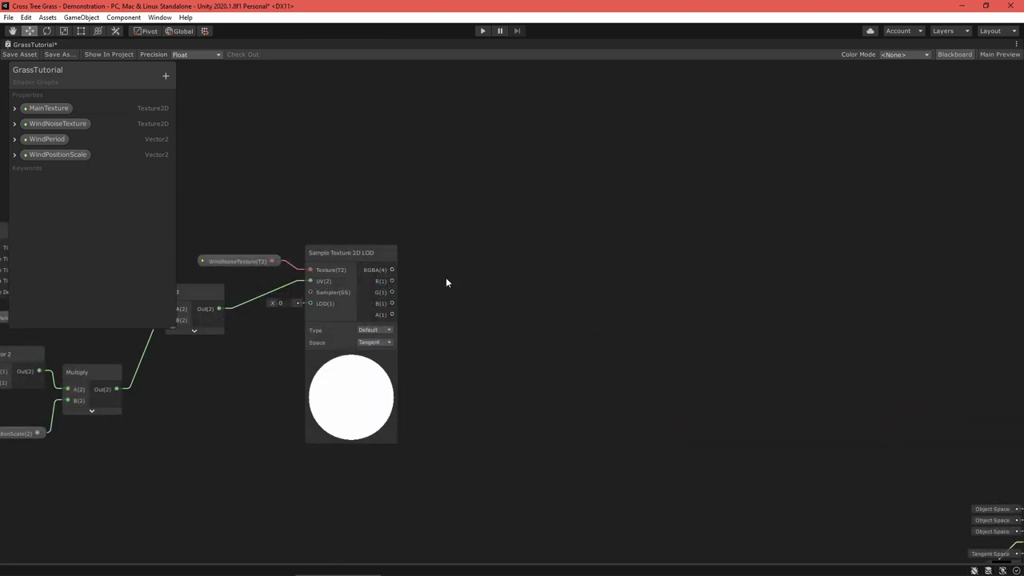
key("space")
type("remap")
key("Return")
left_click_drag(392, 269, 498, 250)
type("-1")
scroll(431, 301, "up", 1)
scroll(453, 313, "up", 1)
left_click(448, 316)
scroll(436, 316, "down", 2)
middle_click_drag(399, 319, 334, 239)
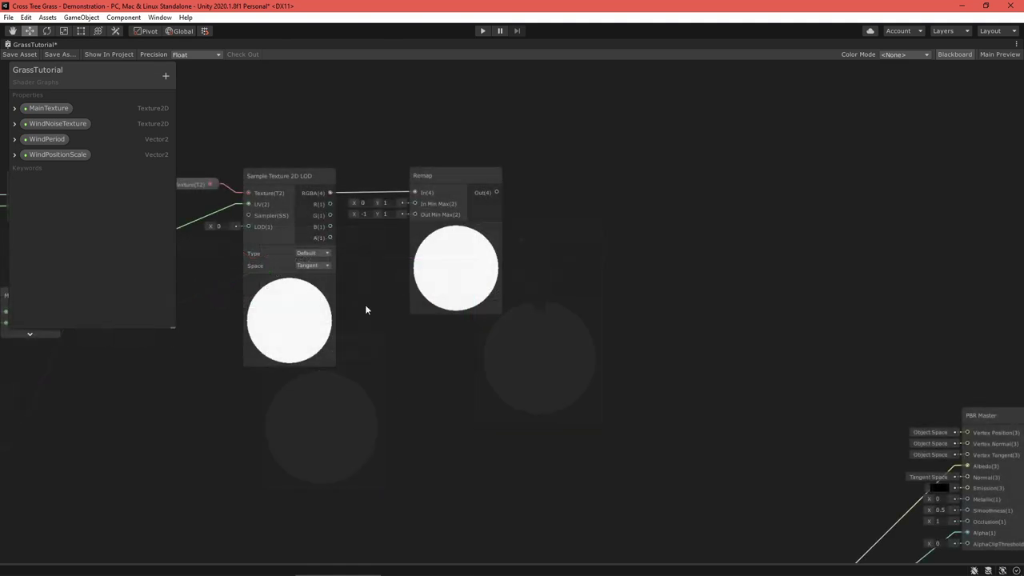
Add a Vector1 property named WindStrength and place it in the graph below the Remap node
left_click(168, 78)
left_click(185, 86)
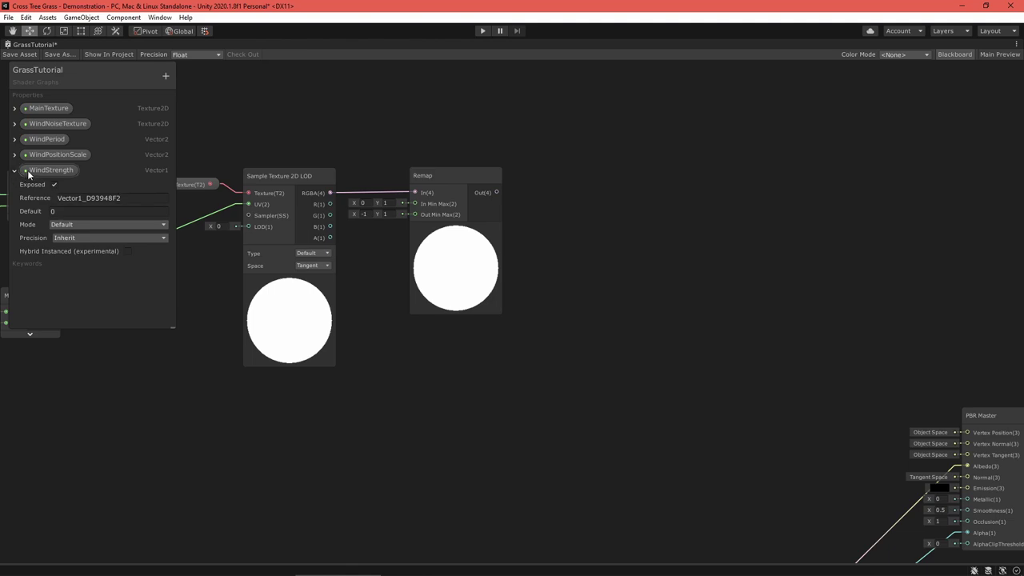
left_click_drag(22, 174, 272, 302)
Add a Multiply node that multiplies the Remap output by WindStrength
key("space")
type("multiply")
key("Return")
left_click_drag(592, 344, 586, 240)
left_click_drag(496, 192, 581, 253)
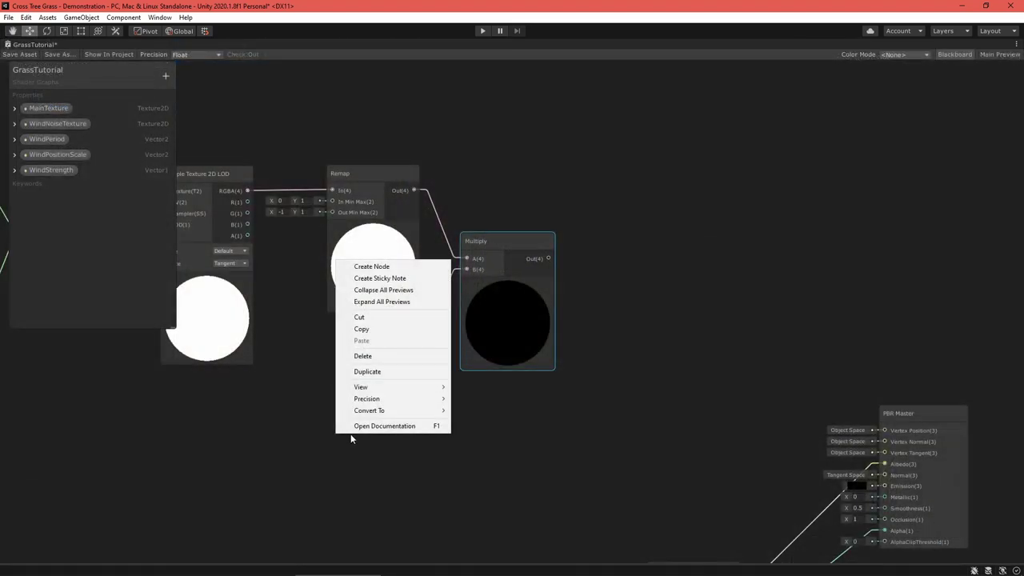
Add a UV node and position it below the WindStrength property node
left_click(356, 265)
type("uv")
key("Return")
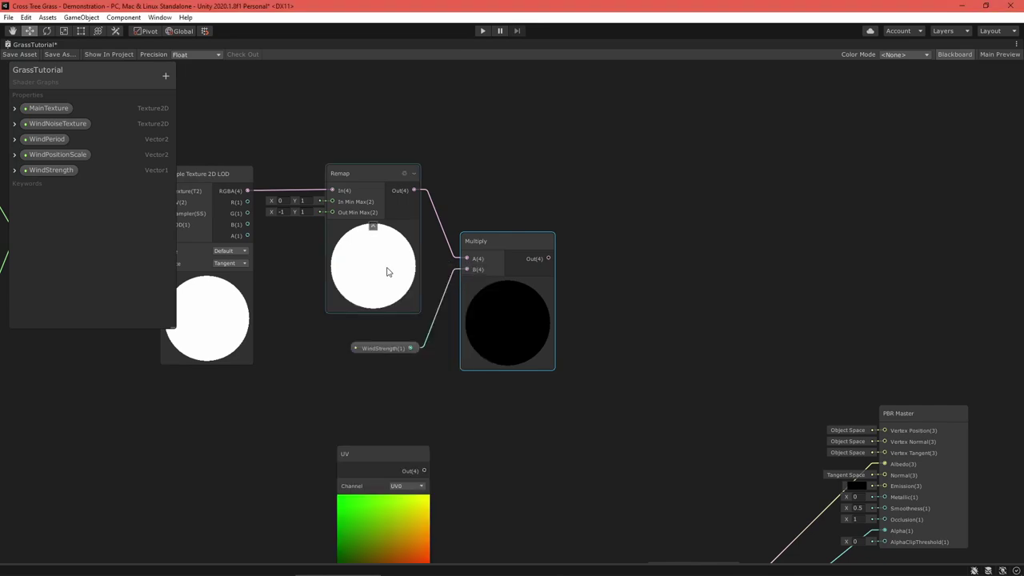
left_click_drag(391, 460, 433, 397)
Add a Split node beside the UV node and connect the UV output to its input
right_click(526, 230)
left_click(565, 237)
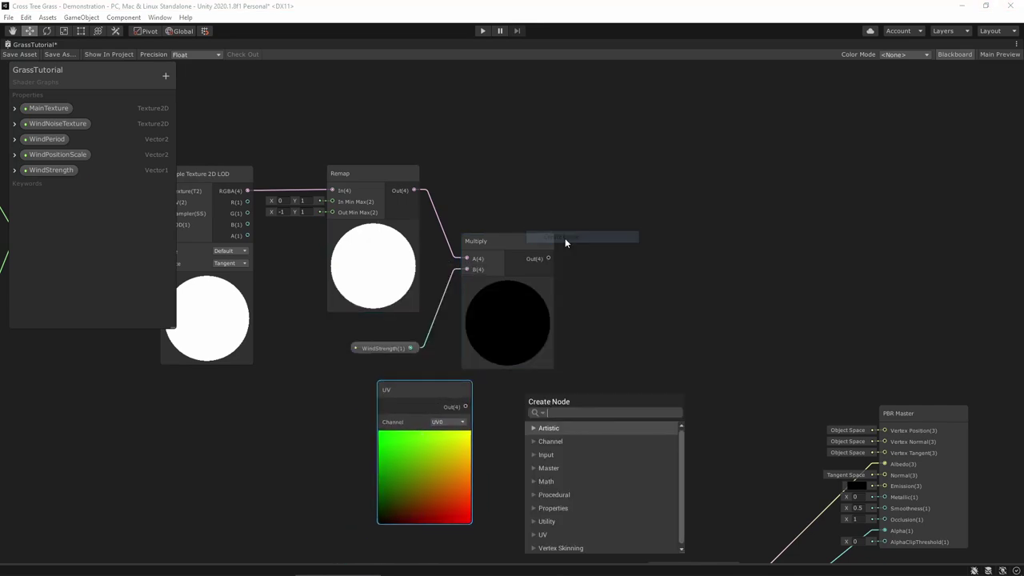
type("split")
key("Return")
left_click_drag(552, 424, 549, 390)
left_click_drag(467, 407, 532, 406)
left_click_drag(552, 389, 520, 391)
Add a Multiply node combining the WindStrength Multiply output with the UV Split's G output, and collapse both Multiply previews
middle_click_drag(600, 327, 498, 308)
right_click(496, 281)
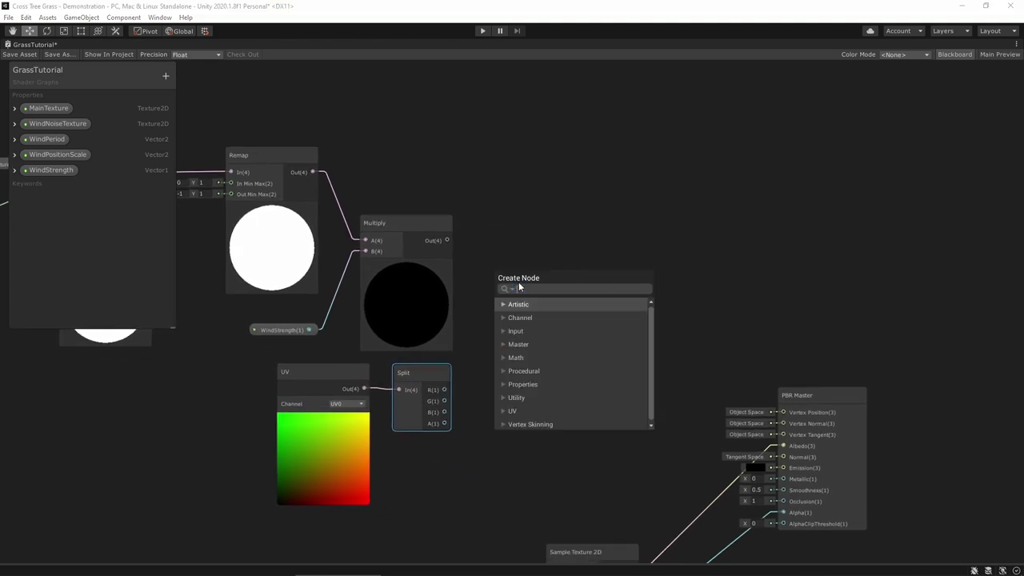
type("mul")
key("Return")
left_click_drag(444, 401, 501, 328)
left_click_drag(447, 241, 501, 317)
left_click_drag(512, 304, 494, 288)
left_click(528, 328)
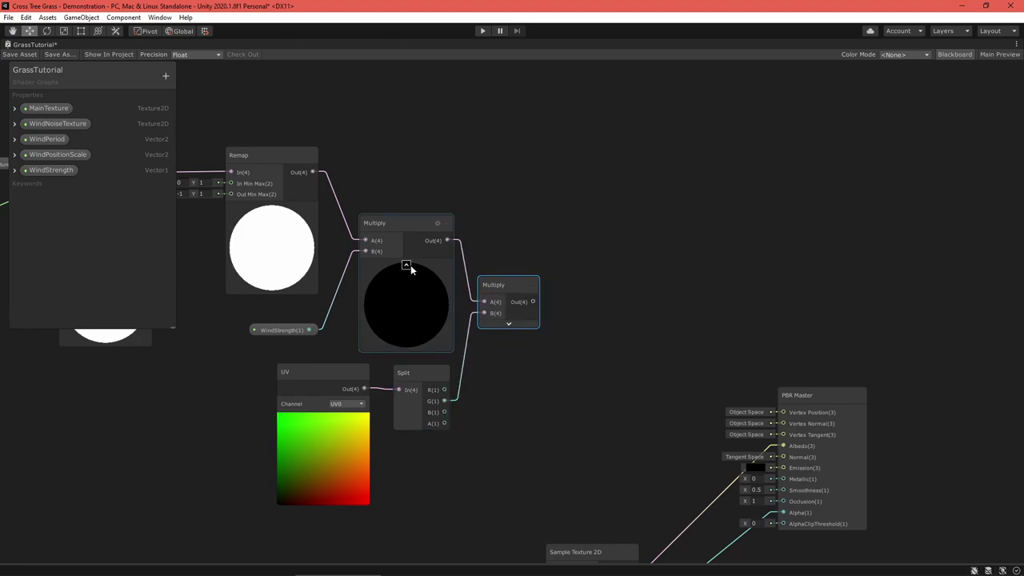
left_click(409, 265)
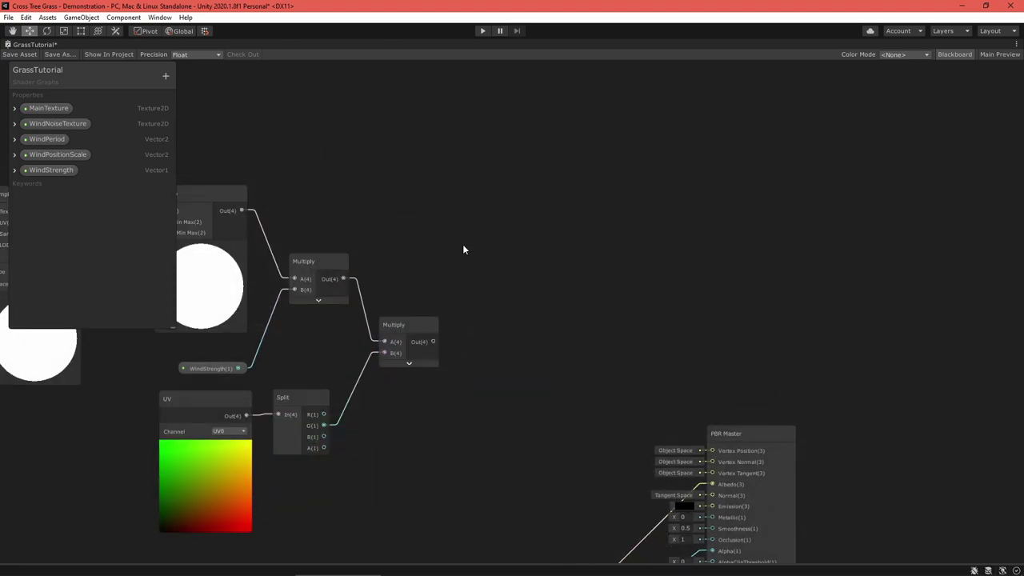
Add a Split node after the UV-masked Multiply and connect the Multiply output to its input
right_click(462, 250)
left_click(481, 255)
type("split")
key("Return")
left_click_drag(433, 341, 472, 323)
Add a Vector 3 node and connect the new Split's R output to X and its G output to Z
key("space")
type("vector 3")
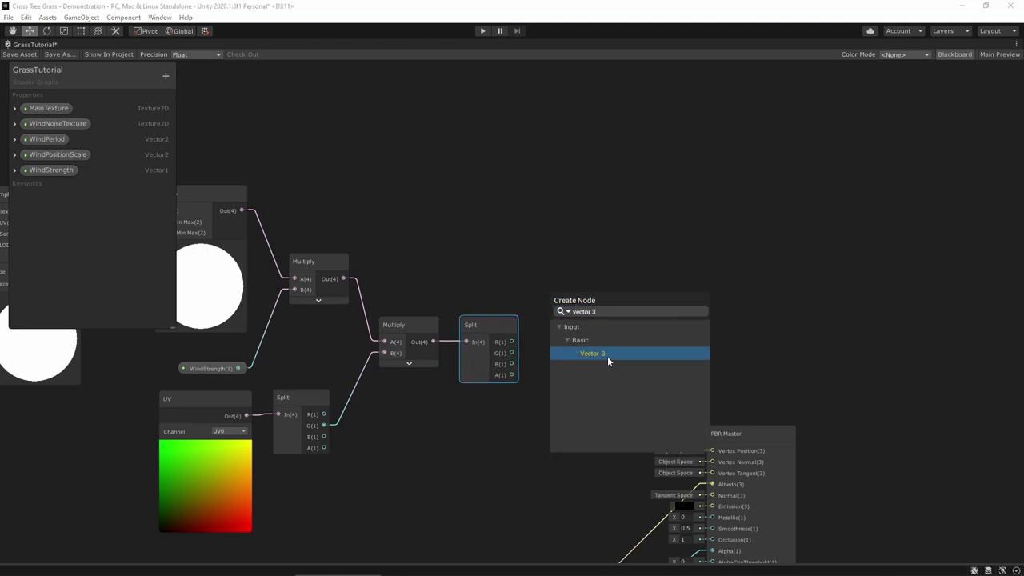
left_click(607, 356)
left_click_drag(511, 342, 564, 365)
left_click_drag(571, 325, 575, 327)
Add a Position node above the Vector 3 node and set its space to World
right_click(584, 246)
left_click(608, 256)
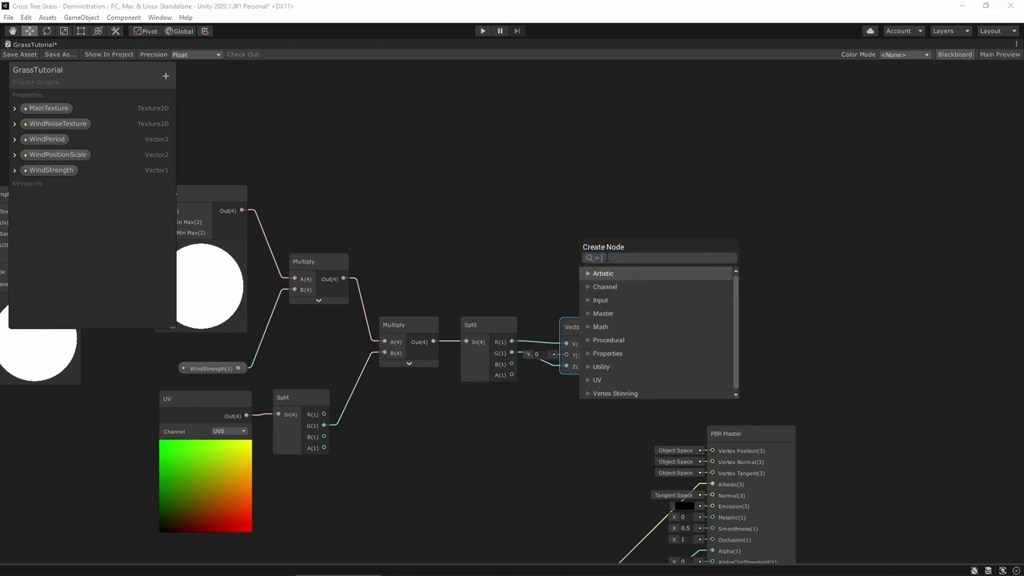
type("posi")
key("Return")
left_click_drag(607, 269, 553, 169)
left_click(596, 202)
left_click(612, 237)
Add an Add node that sums the World Position and Vector 3 outputs, and collapse its preview
middle_click_drag(691, 259, 490, 262)
right_click(494, 263)
left_click(511, 271)
type("add")
left_click(538, 313)
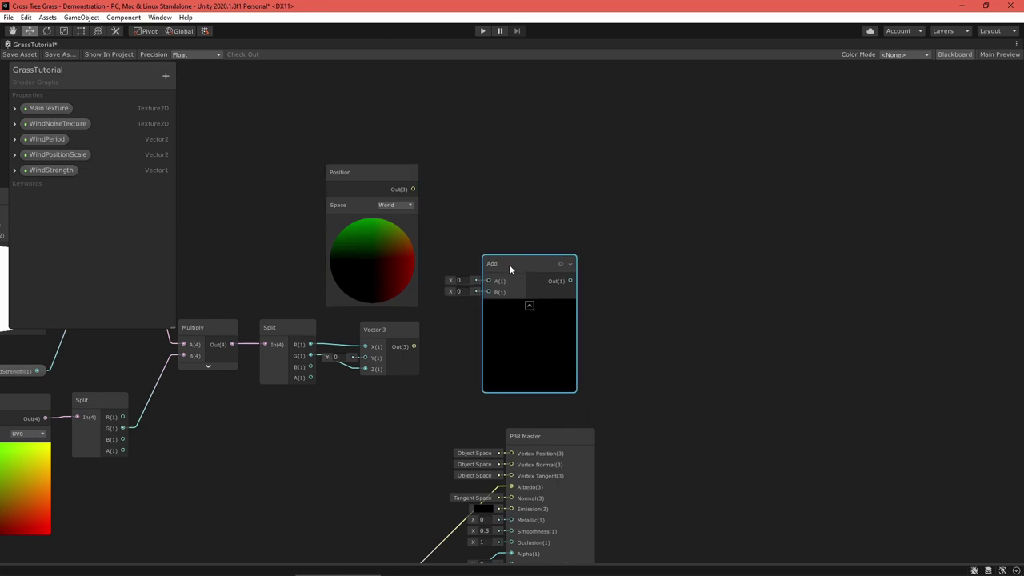
left_click_drag(413, 189, 482, 276)
left_click(522, 302)
left_click_drag(413, 346, 483, 288)
left_click_drag(487, 263, 466, 274)
Add a Transform node beside the new Add node and connect the Add output to its input
right_click(548, 274)
left_click(574, 282)
type("transf")
key("Return")
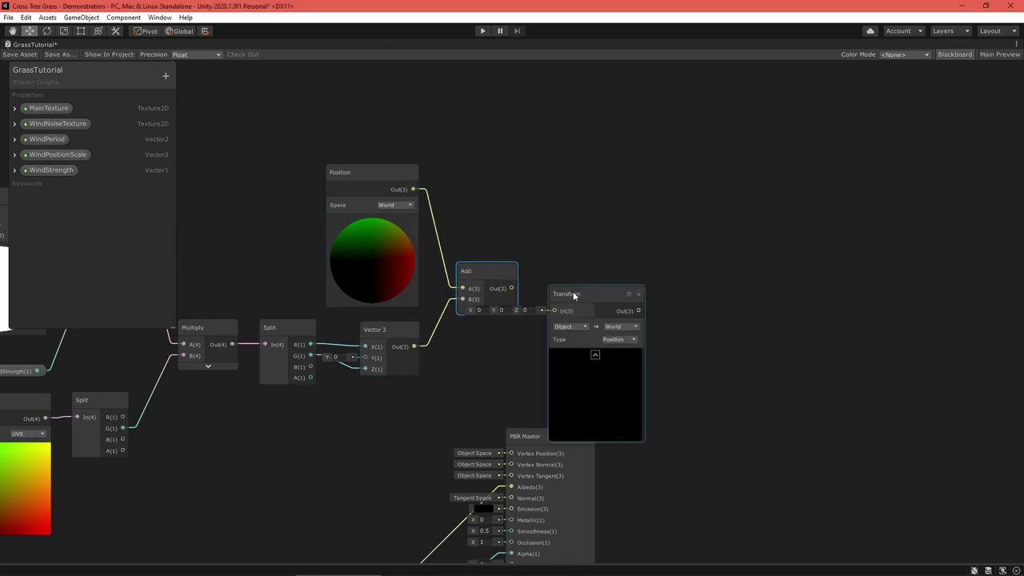
left_click_drag(572, 291, 590, 280)
left_click_drag(511, 288, 571, 300)
left_click_drag(581, 284, 558, 270)
Set the Transform node to convert from World to Object space
left_click(564, 301)
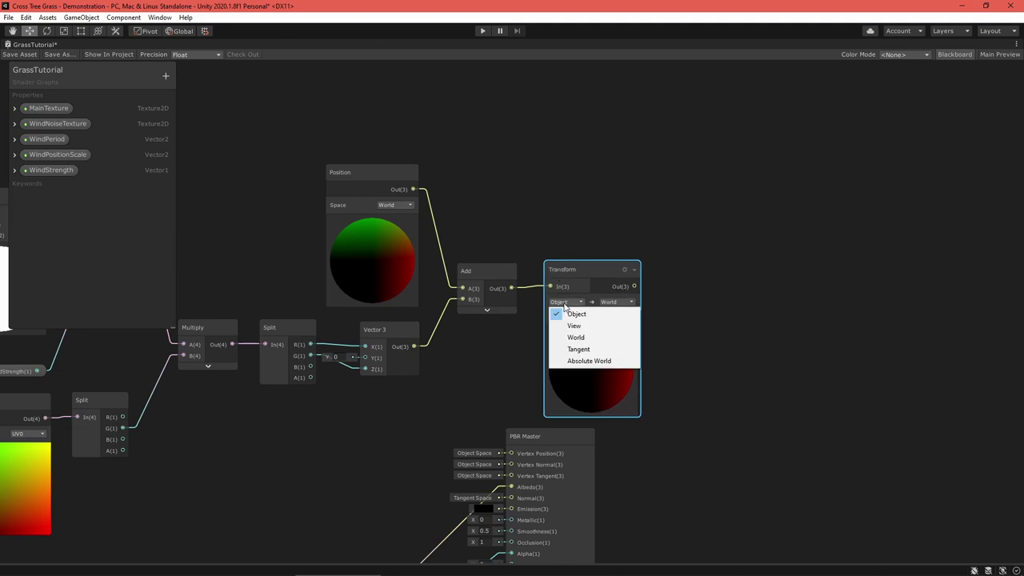
left_click(570, 337)
left_click(608, 302)
left_click(627, 313)
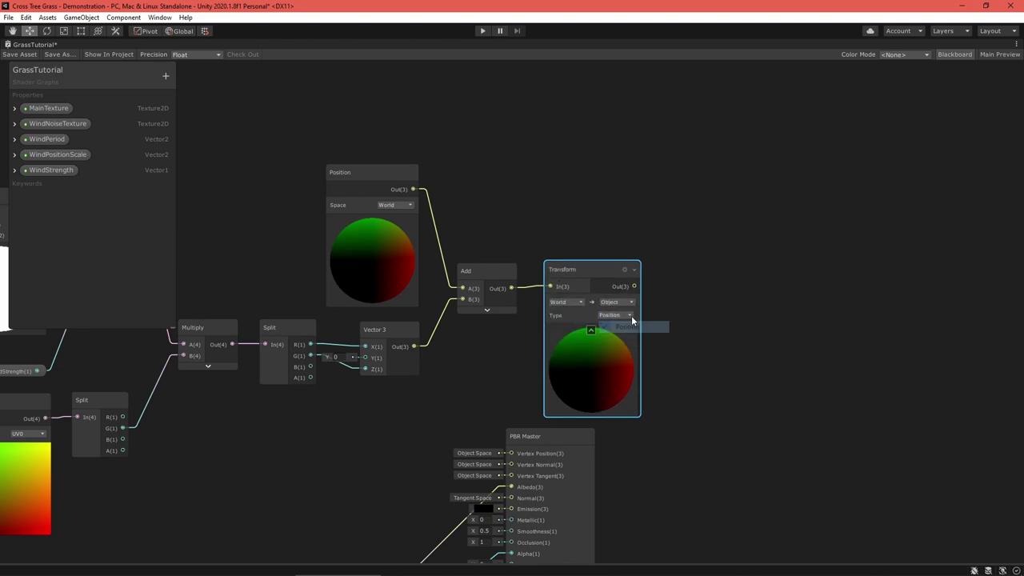
Connect the Transform output to the PBR Master's Vertex Position and rearrange the nodes around it
left_click_drag(634, 286, 511, 453)
scroll(315, 470, "down", 2)
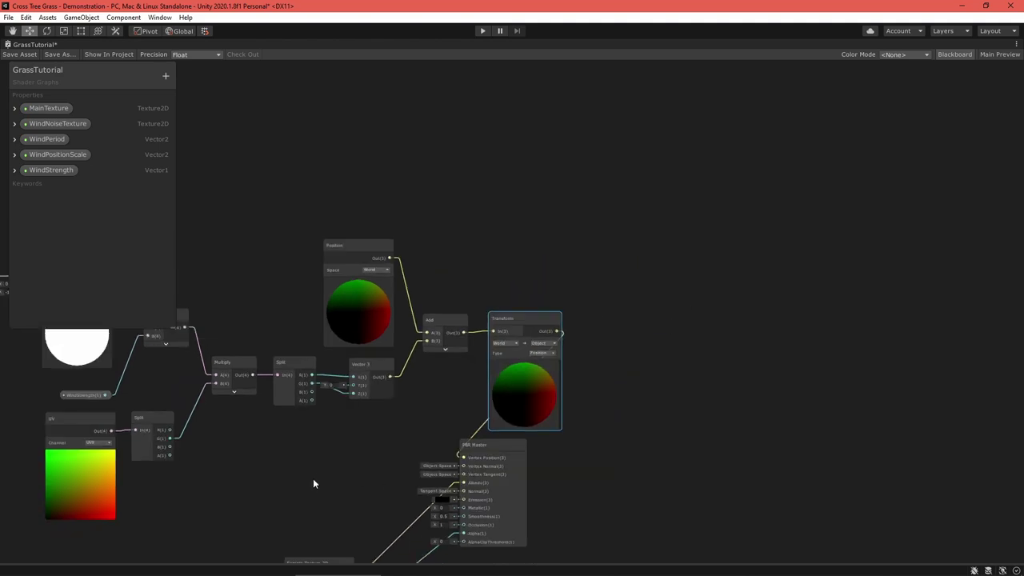
left_click_drag(467, 507, 615, 466)
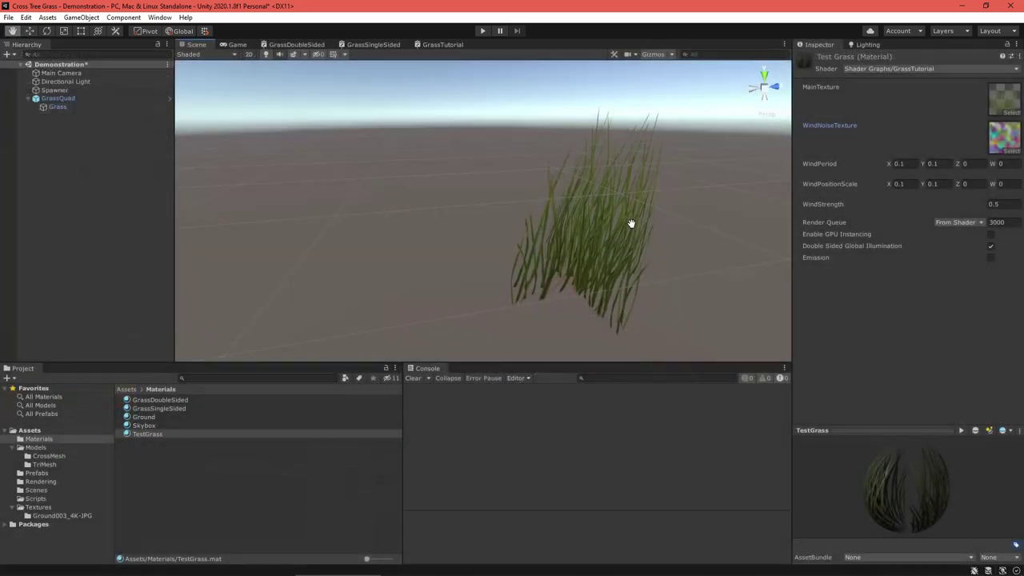
middle_click_drag(631, 223, 592, 222)
Set the WindStrength of the TestGrass material to 0.25 and view the swaying grass in the scene
left_click(993, 204)
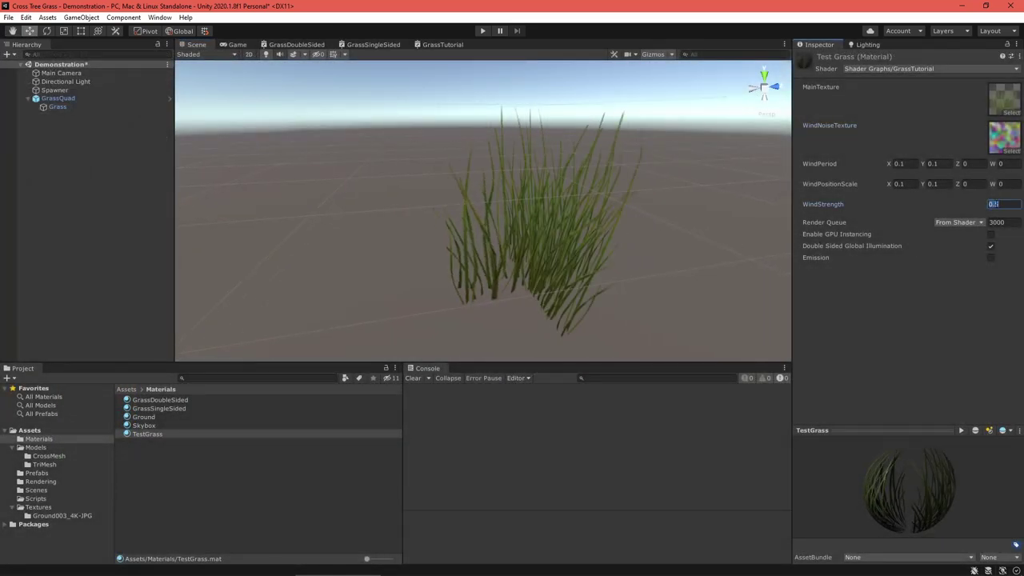
type("0.25")
key("Return")
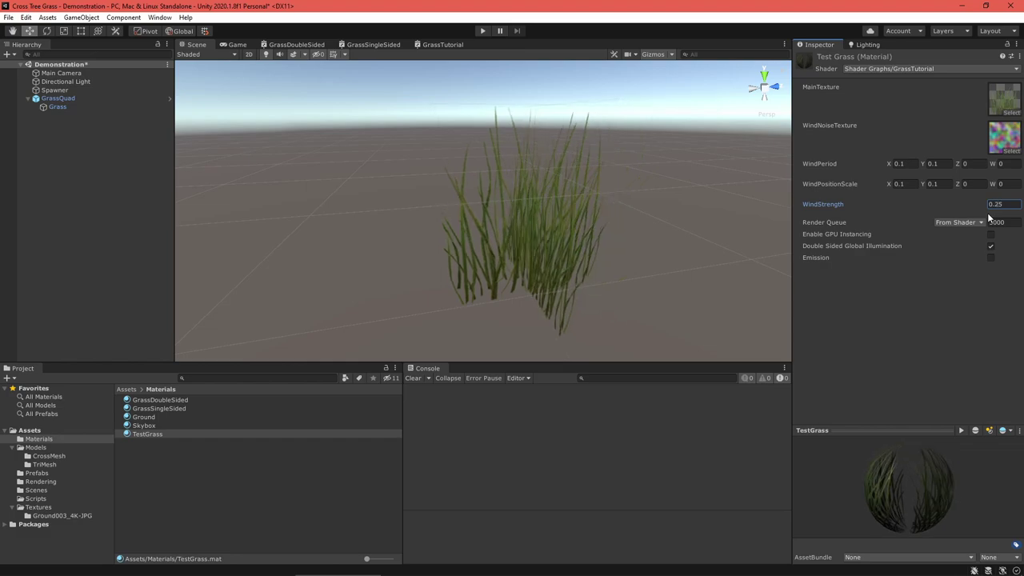
middle_click_drag(504, 240, 465, 241)
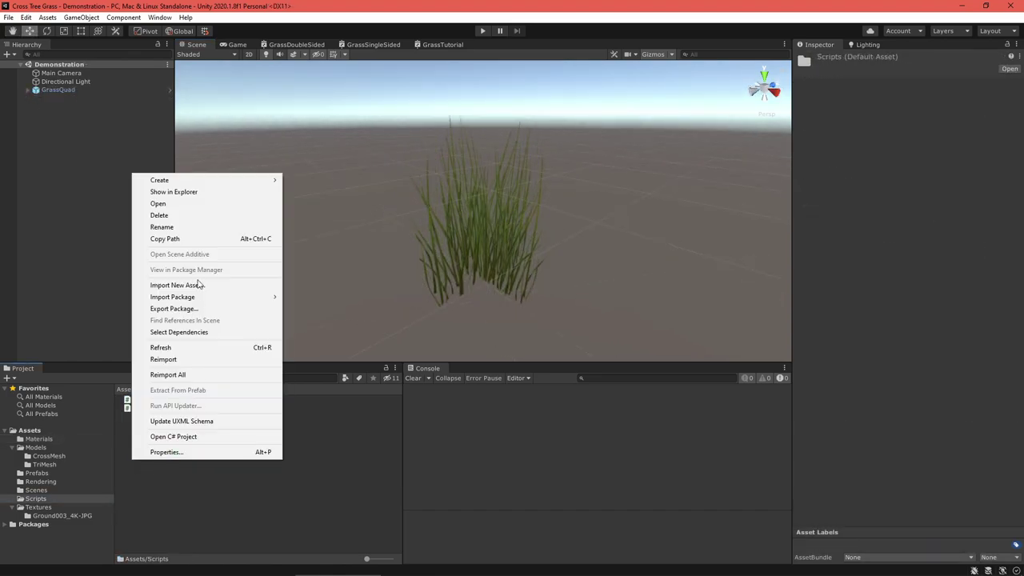
Create a C# script named GrassSpawnerDemo in the Scripts folder
mouse_move(200, 183)
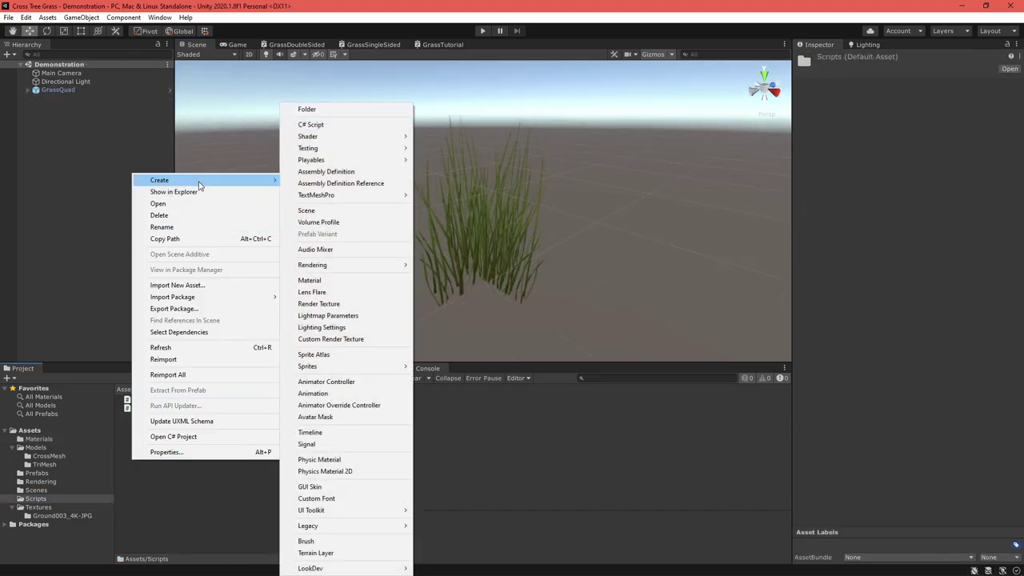
left_click(381, 125)
type("GrassSpawner")
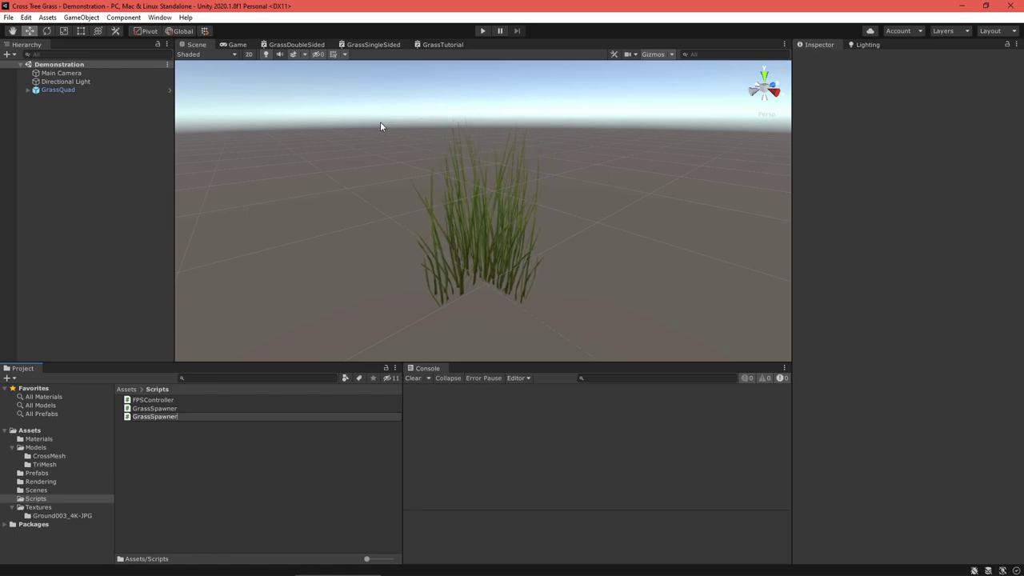
type("Demo")
key("Return")
Create an empty GameObject in the scene and name it Spawner
left_click(89, 150)
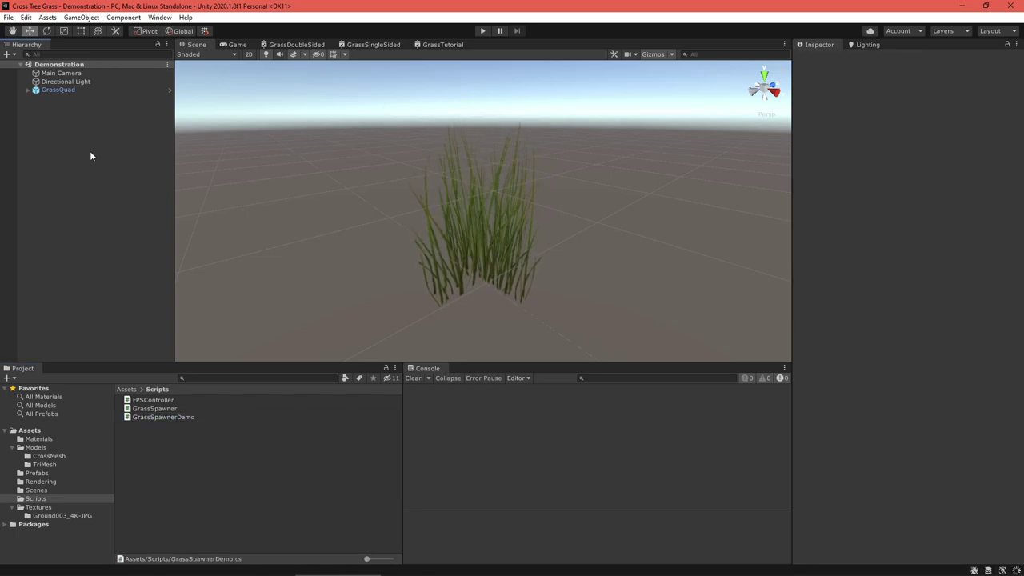
left_click(83, 18)
left_click(90, 28)
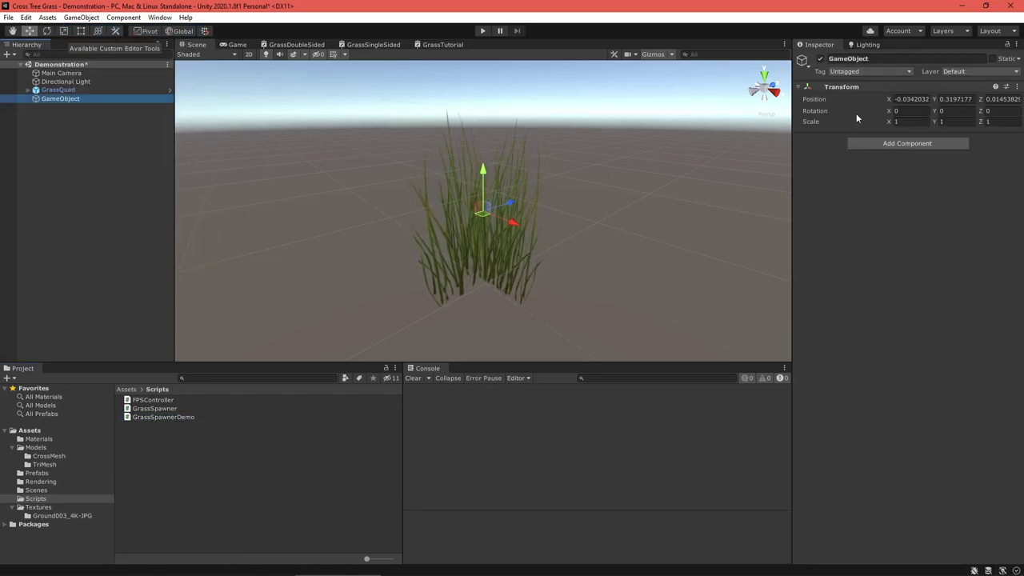
left_click(872, 58)
type("Spawner")
key("Return")
Set the Spawner's position to 0, 0, 0 and add the Grass Spawner Demo script component to it
left_click(901, 98)
type("0")
left_click(956, 99)
type("0")
left_click(999, 100)
type("0")
left_click(917, 145)
type("gras")
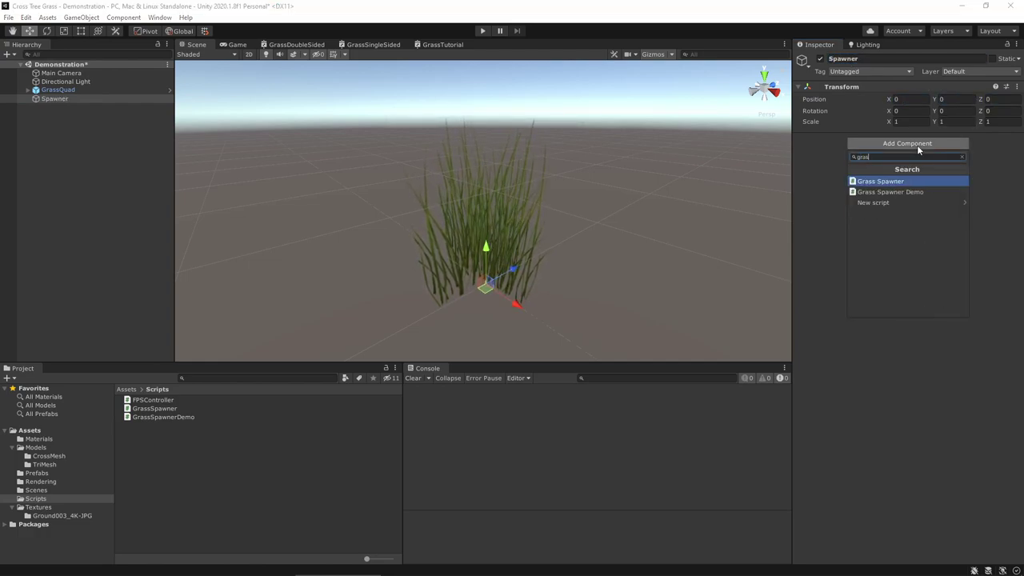
left_click(907, 192)
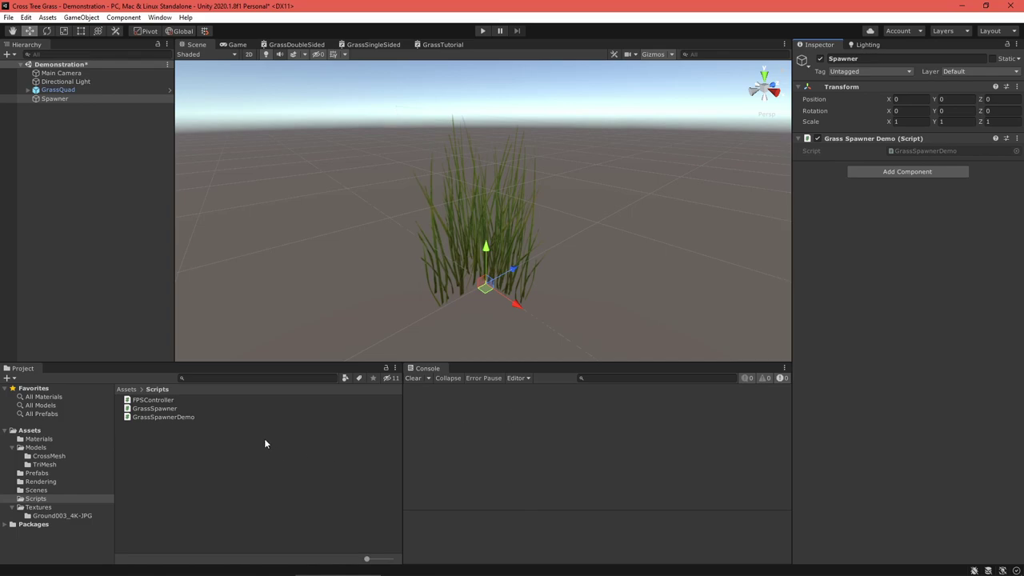
Place the GrassQuad object from the scene into the project assets as a prefab
left_click_drag(58, 90, 204, 474)
left_click(472, 314)
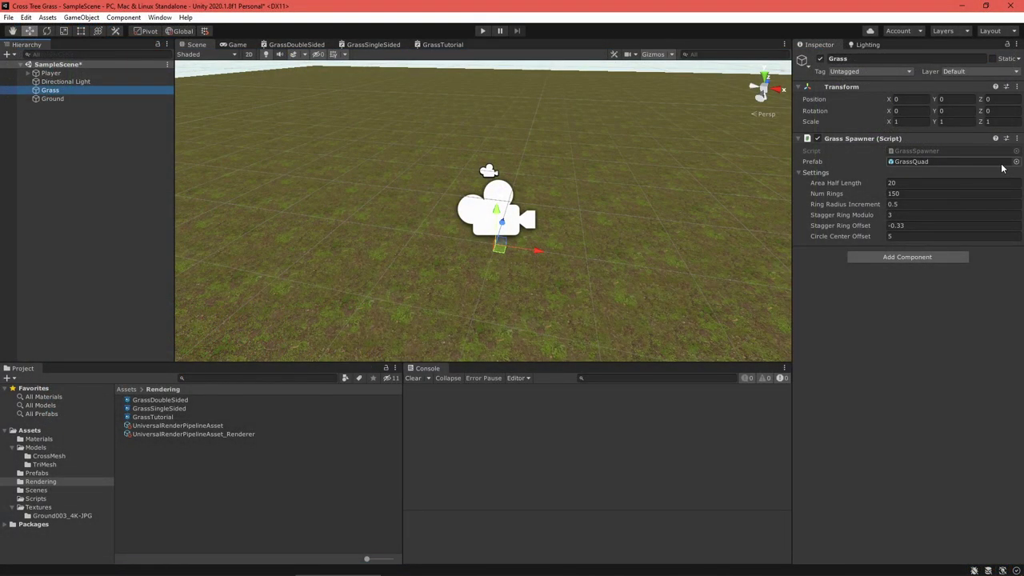
Assign GrassQuad as the prefab of the Grass object's Grass Spawner script
left_click(1002, 166)
left_click(1016, 160)
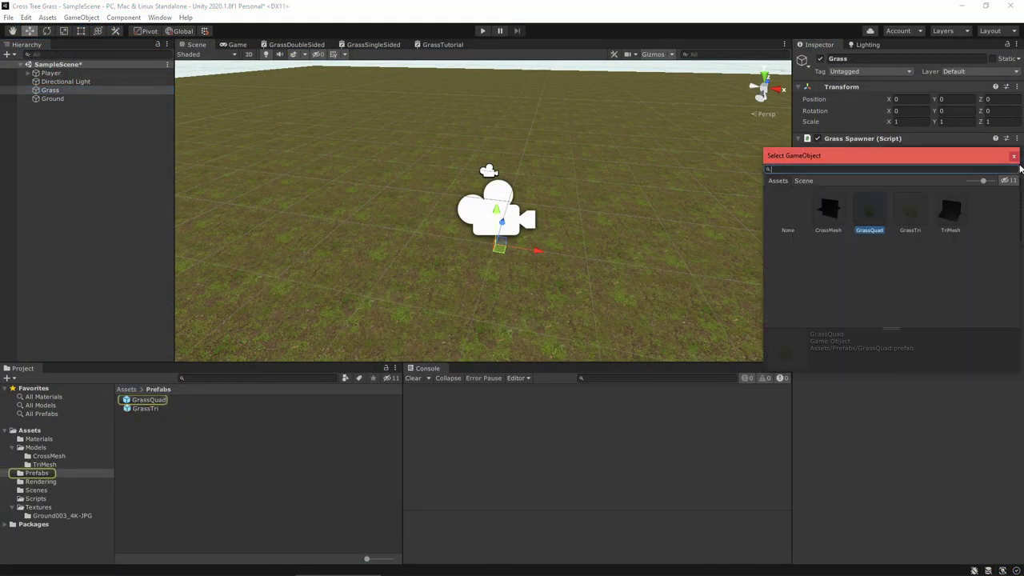
double_click(864, 212)
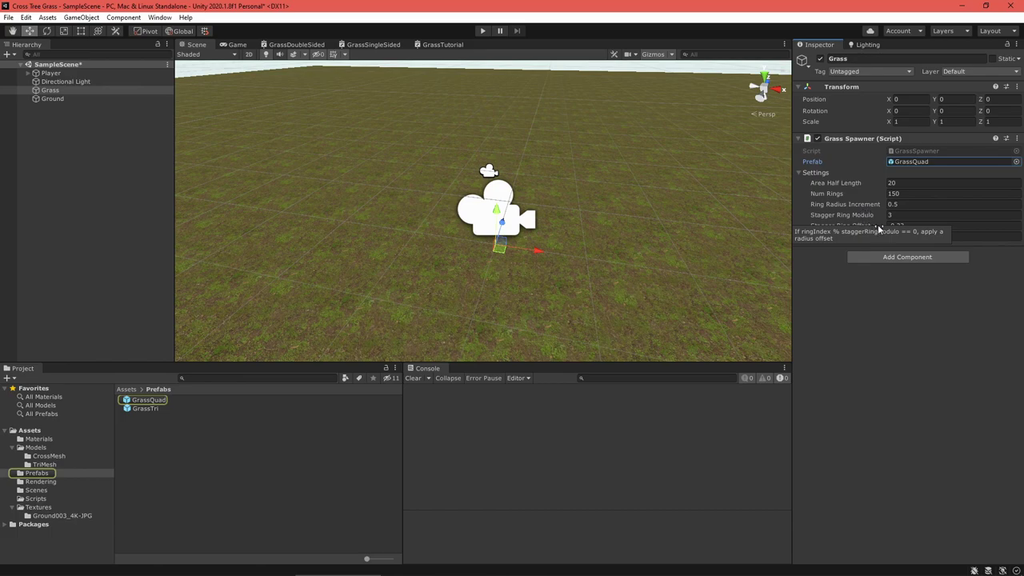
Review the Grass Spawner settings, including Area Half Length and Stagger Ring Offset
left_click(908, 183)
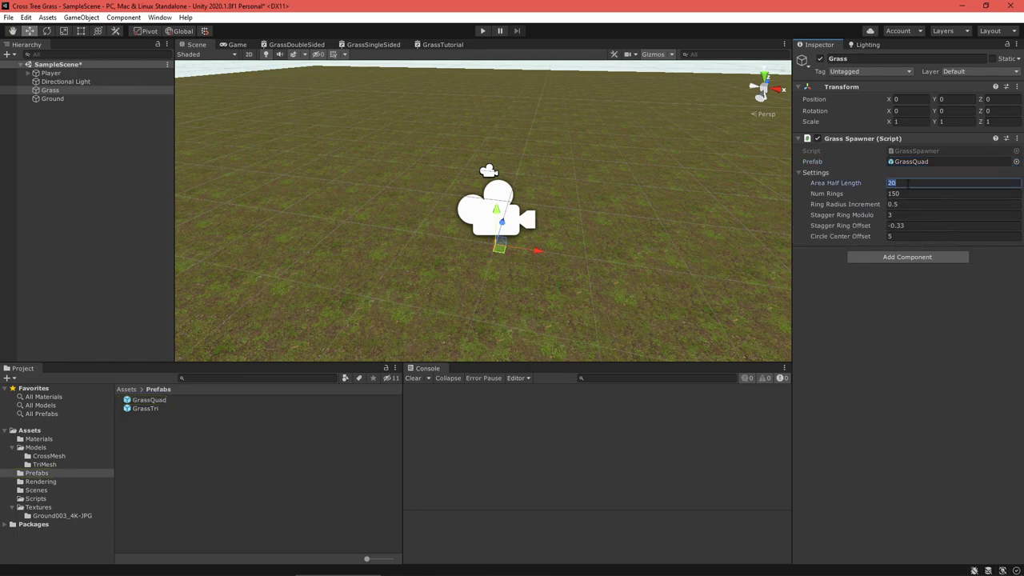
left_click(913, 313)
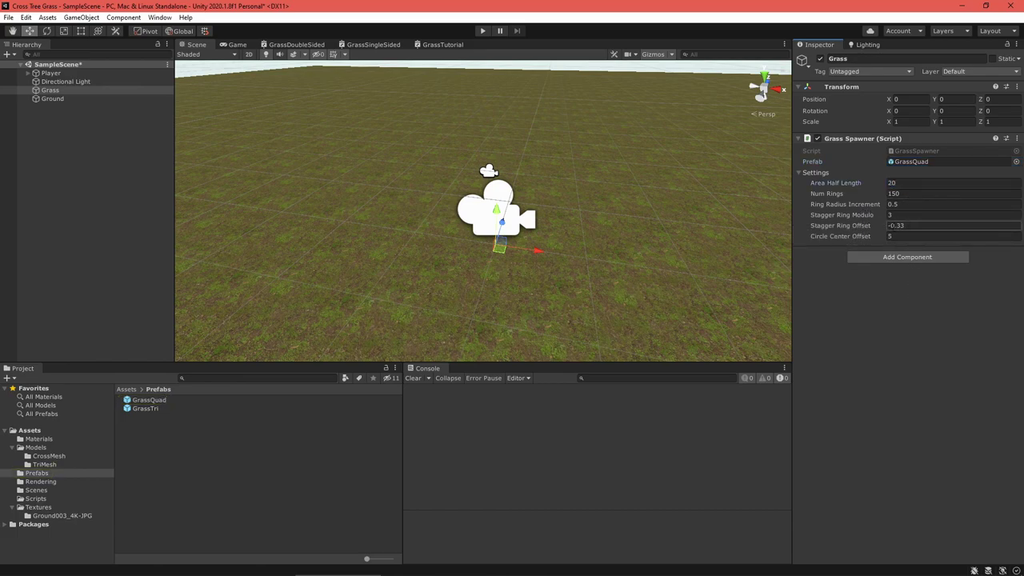
left_click_drag(880, 232, 899, 229)
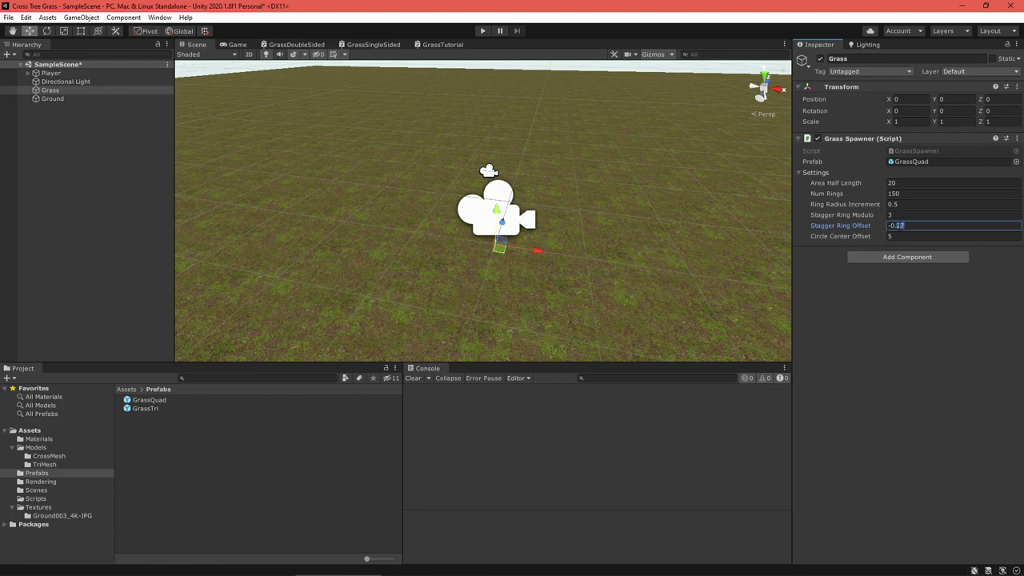
type("33")
left_click(898, 305)
Run the scene in play mode and walk through the spawned grass field
middle_click_drag(273, 171, 356, 198)
right_click_drag(358, 209, 388, 199)
left_click_drag(387, 216, 417, 189, "alt")
left_click(484, 32)
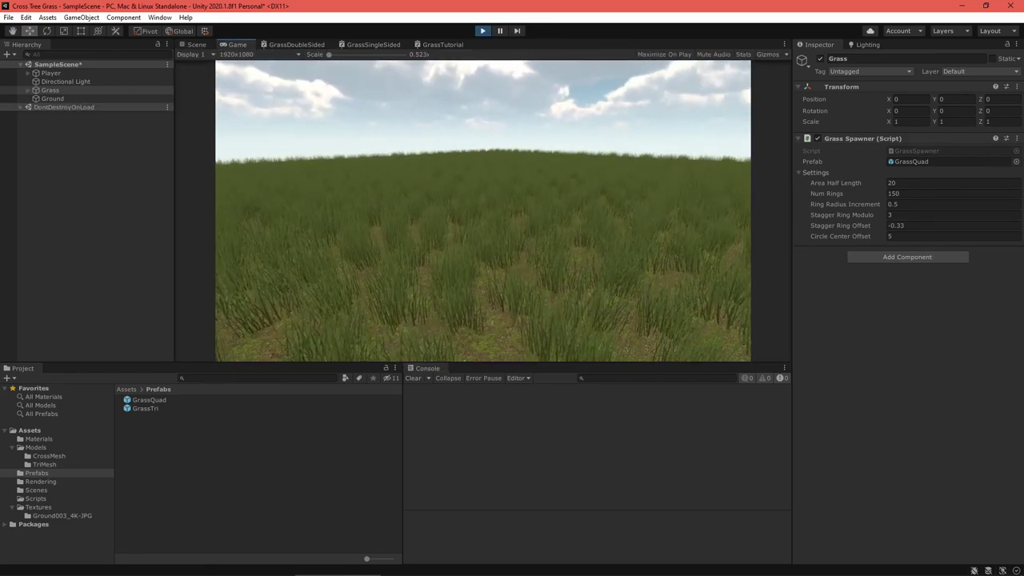
key("w")
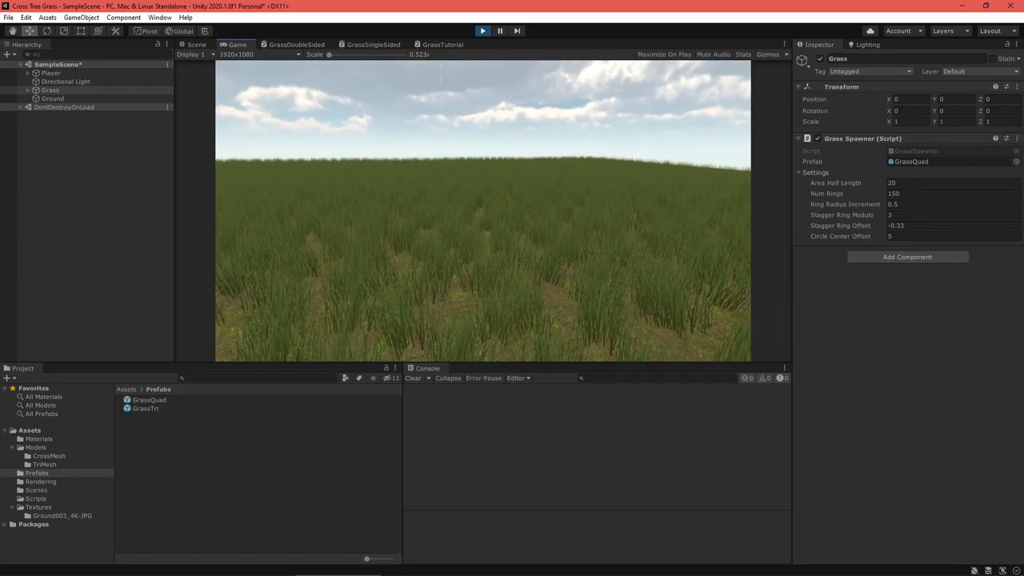
Switch to the Scene view during play mode and examine the spawned grass field from several angles
key("Escape")
left_click(190, 46)
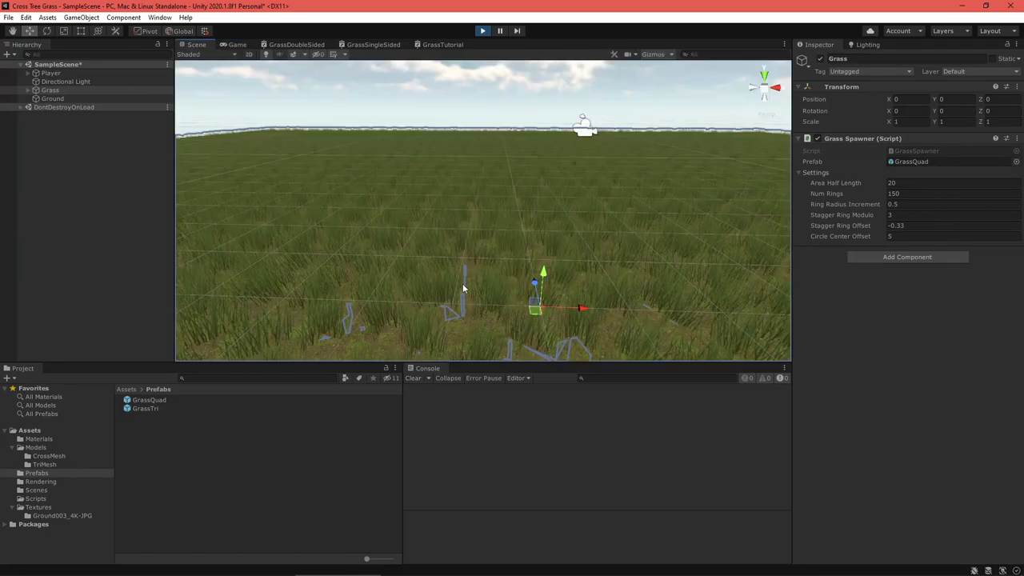
middle_click_drag(466, 211, 580, 311)
right_click_drag(491, 238, 590, 330)
middle_click_drag(406, 160, 477, 216)
middle_click_drag(456, 159, 462, 163)
right_click_drag(462, 164, 529, 148)
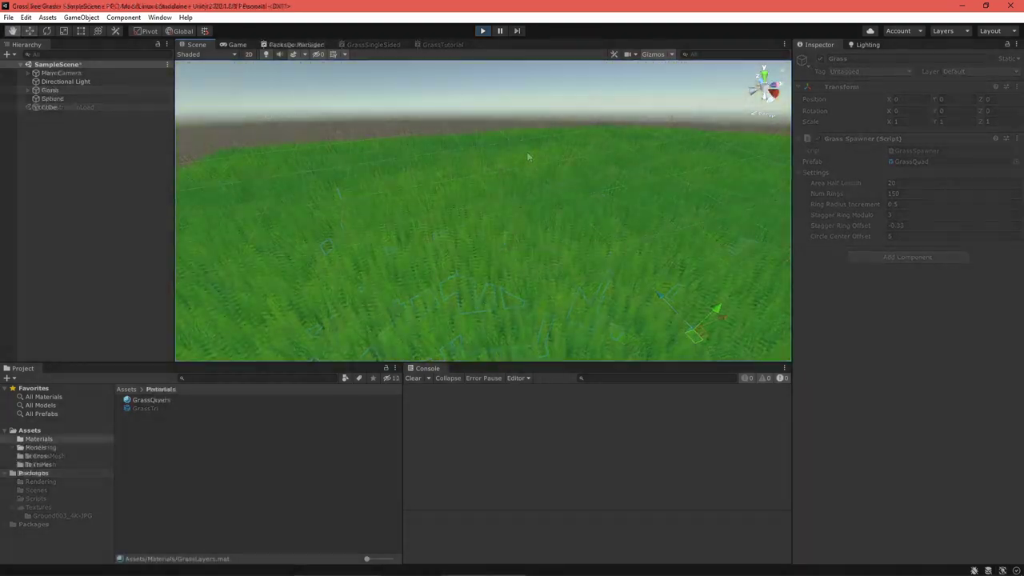